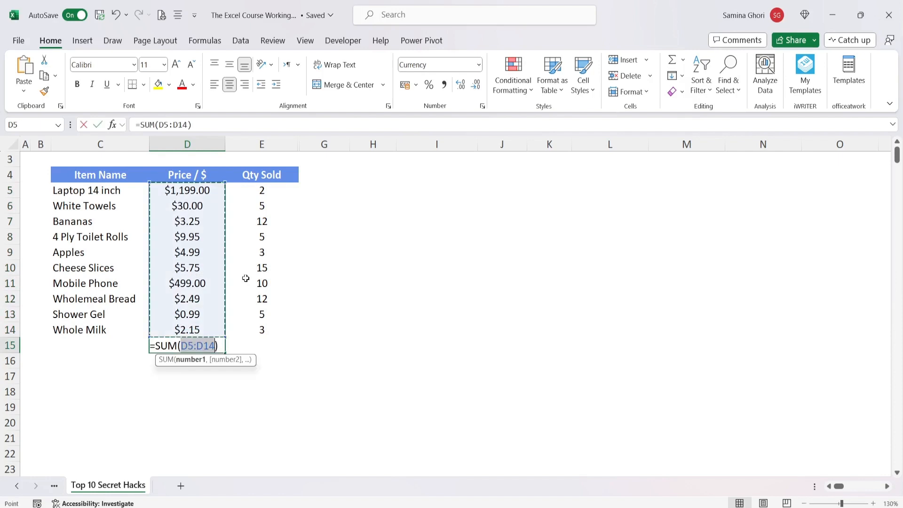
Step: Enter the SUM formula for D5:D14 in cell D15 and undo the entry
key(Return)
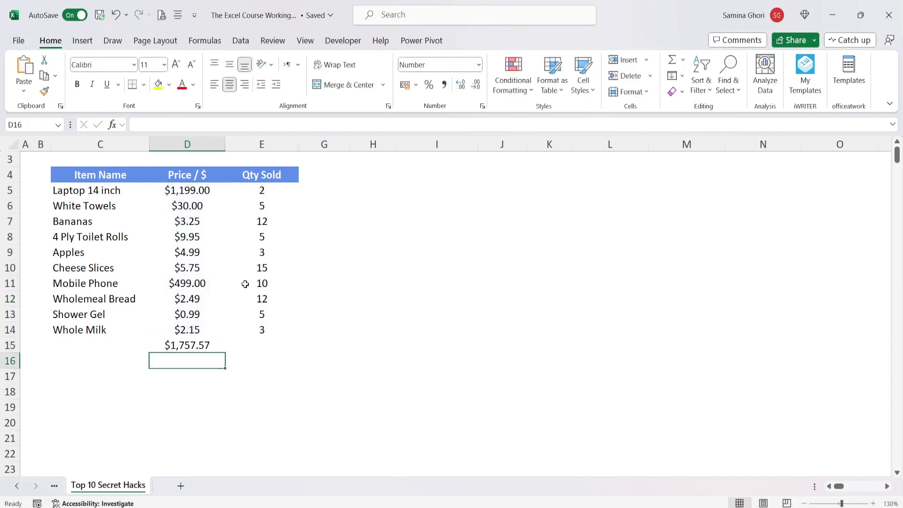
key(ctrl+z)
Step: Copy the status-bar sum of the prices in D5:D14 and paste it as a value into cell D15
drag(192, 186, 188, 329)
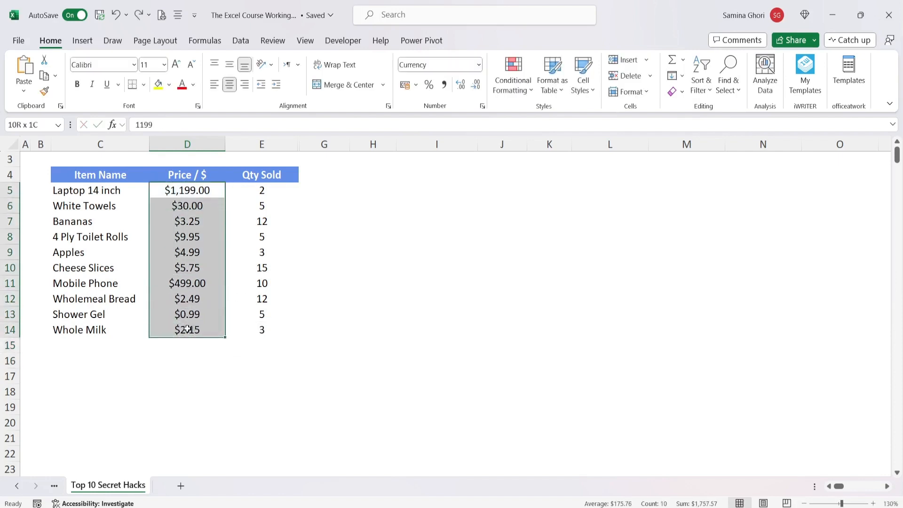
click(710, 505)
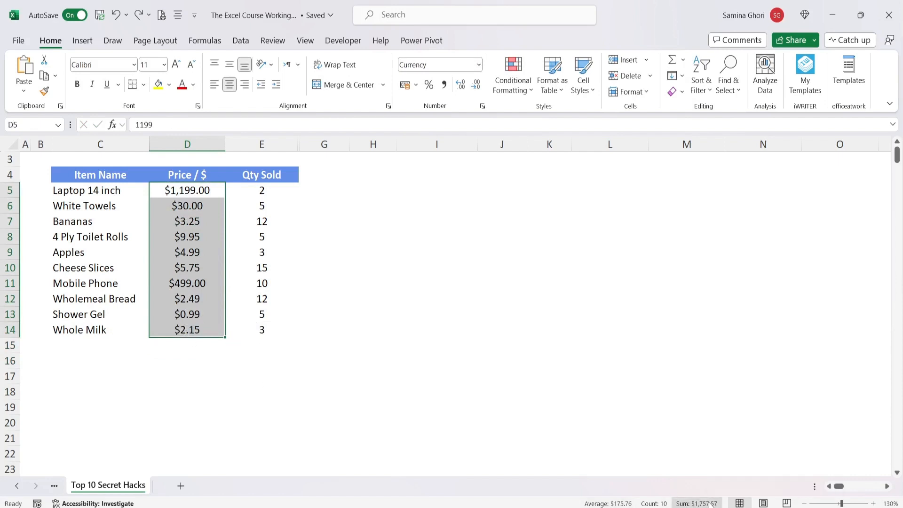
click(189, 347)
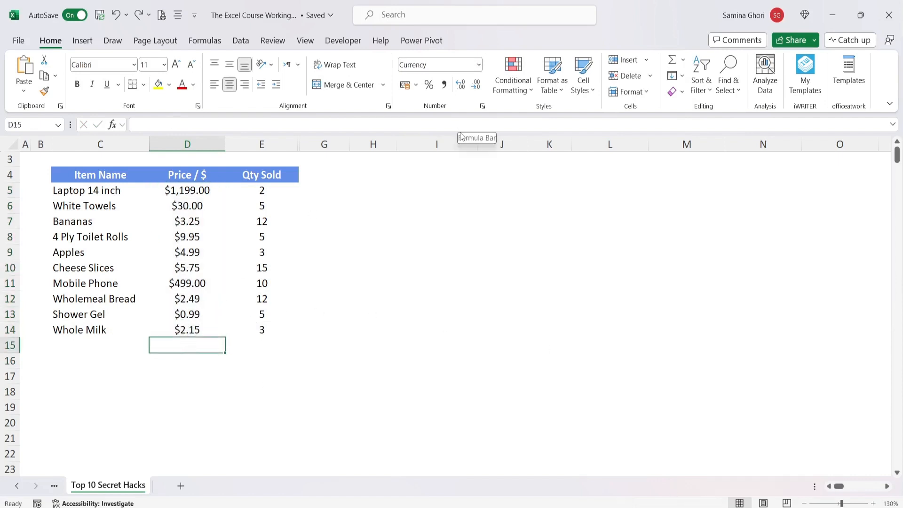
text($1,757.57)
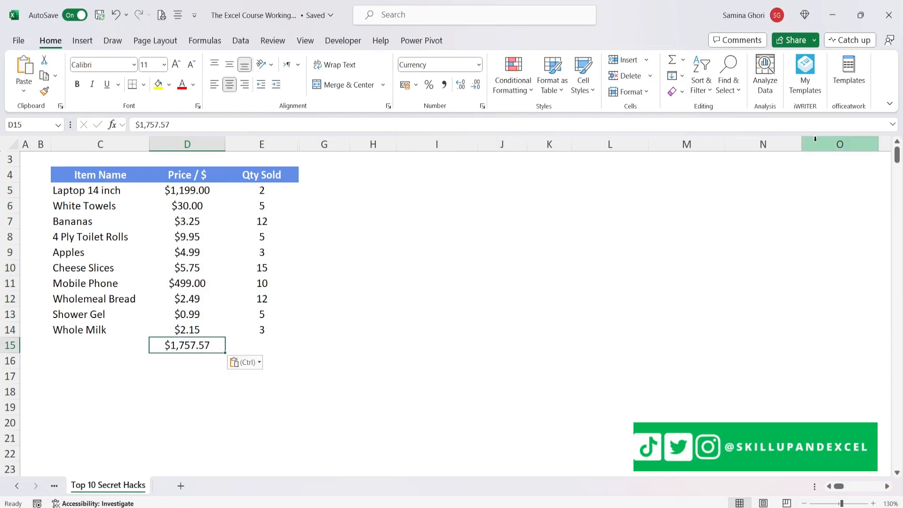
double_click(262, 207)
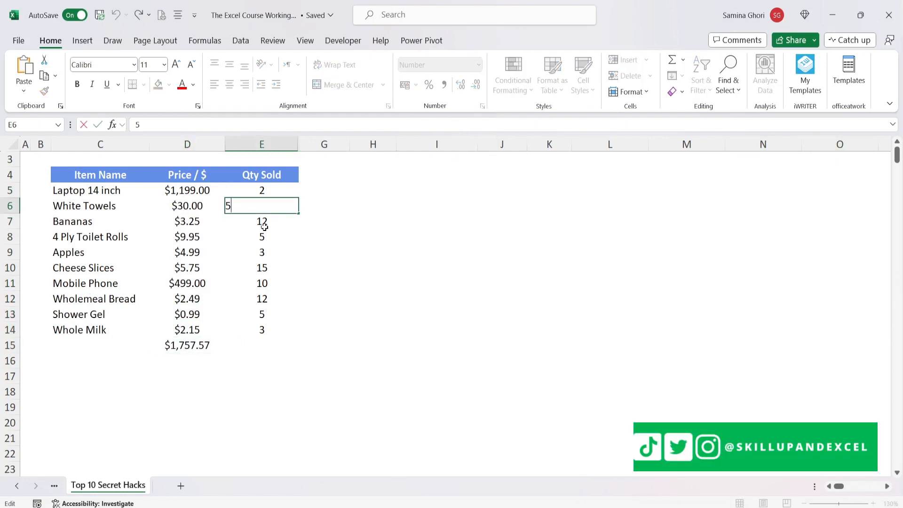
key(Escape)
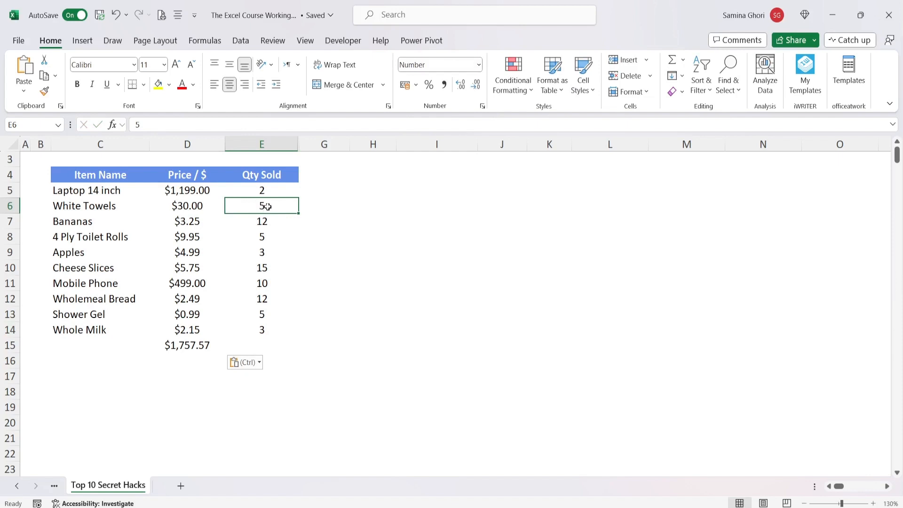
click(269, 240)
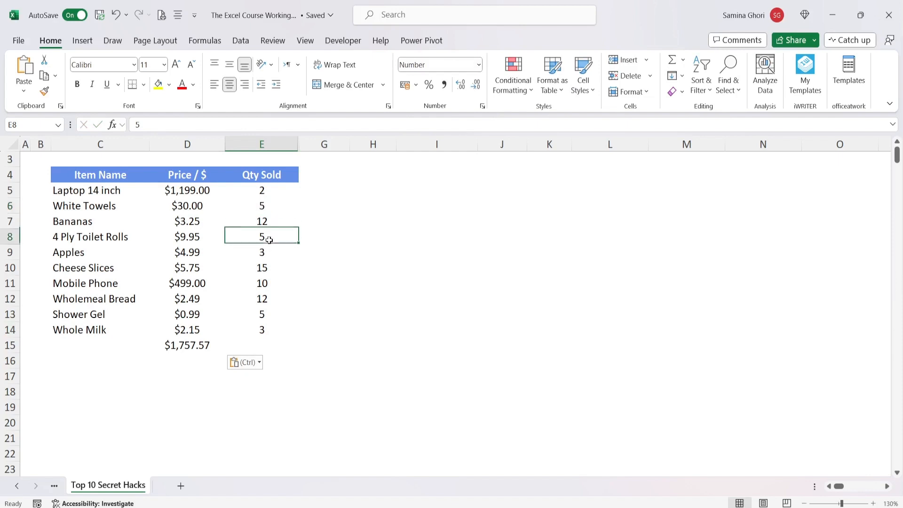
click(270, 315)
Step: Try yellow fills on the Qty Sold cells E6 and E8 one by one, and undo both fills
click(273, 205)
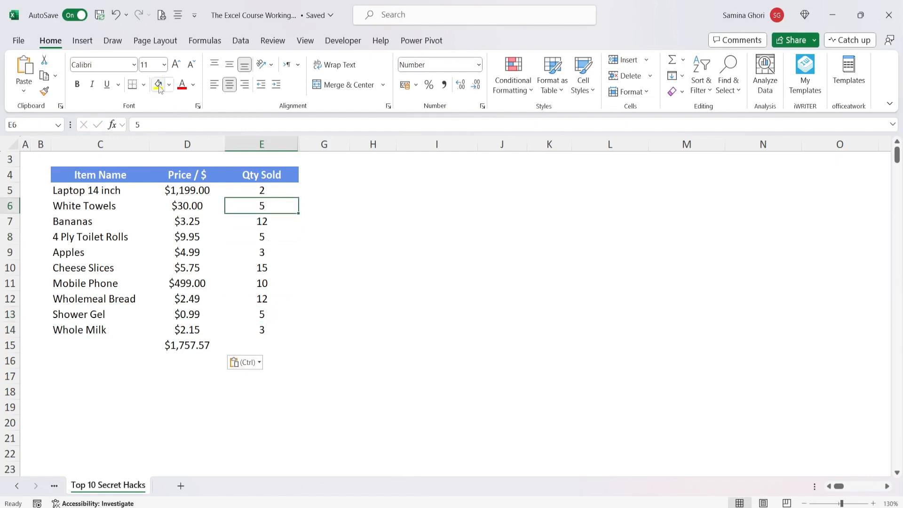
click(158, 84)
key(Down)
key(Down)
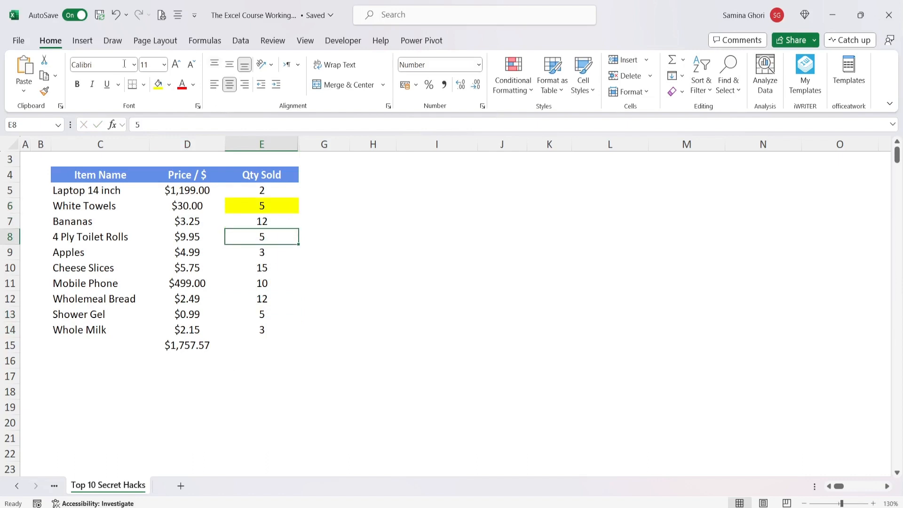
click(159, 85)
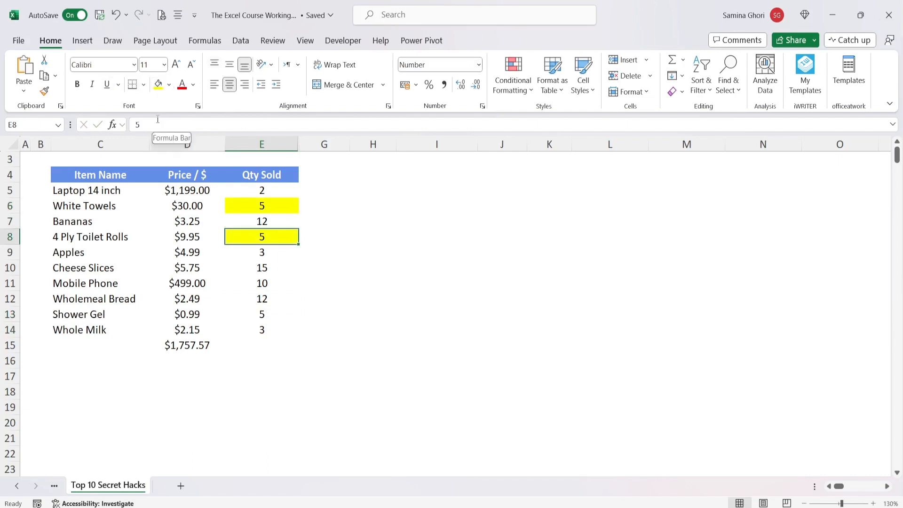
key(ctrl+z)
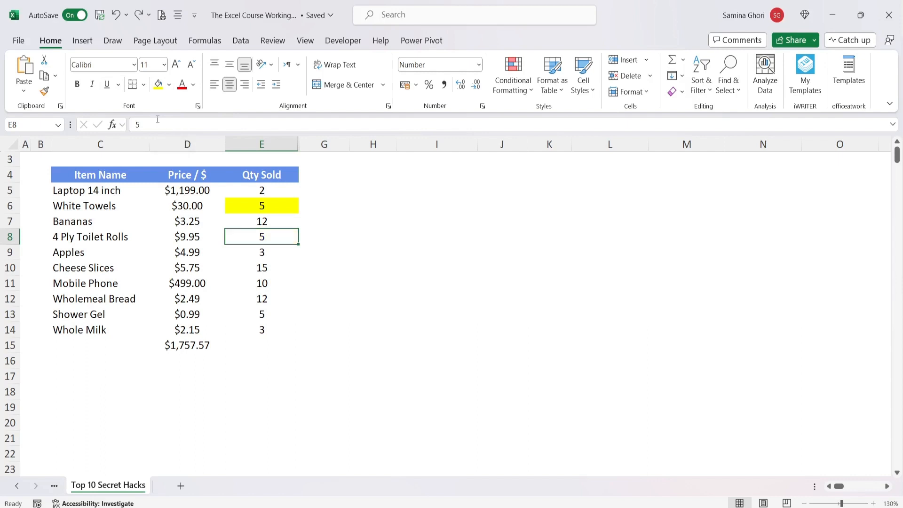
key(ctrl+z)
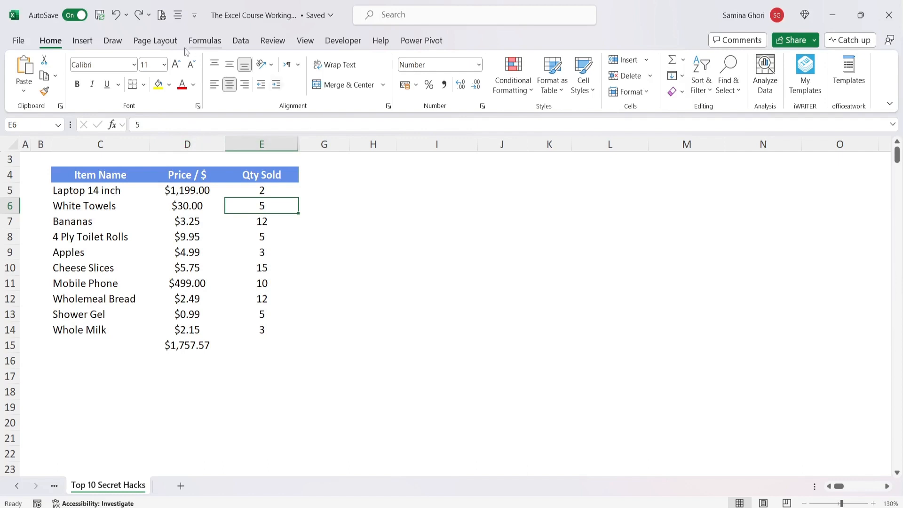
Step: Fill the White Towels quantity in E6 with yellow and repeat that fill on E8 and E13
click(159, 85)
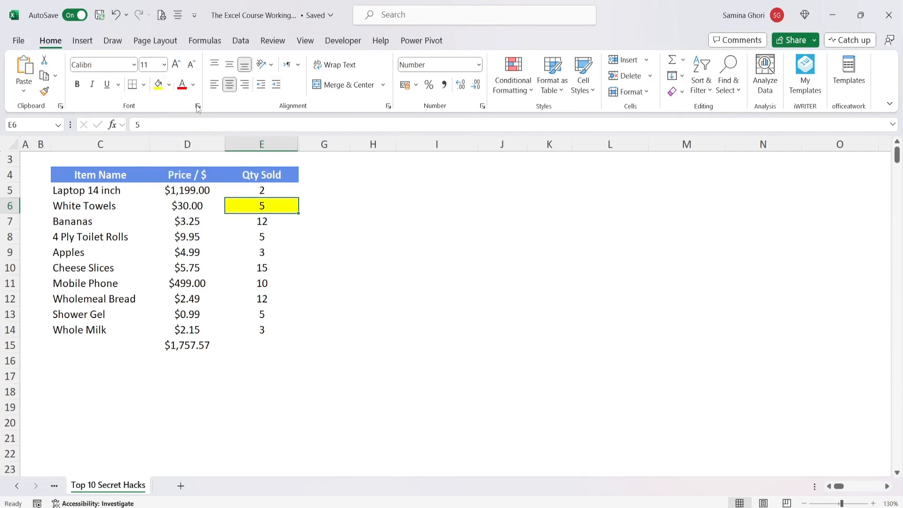
click(266, 239)
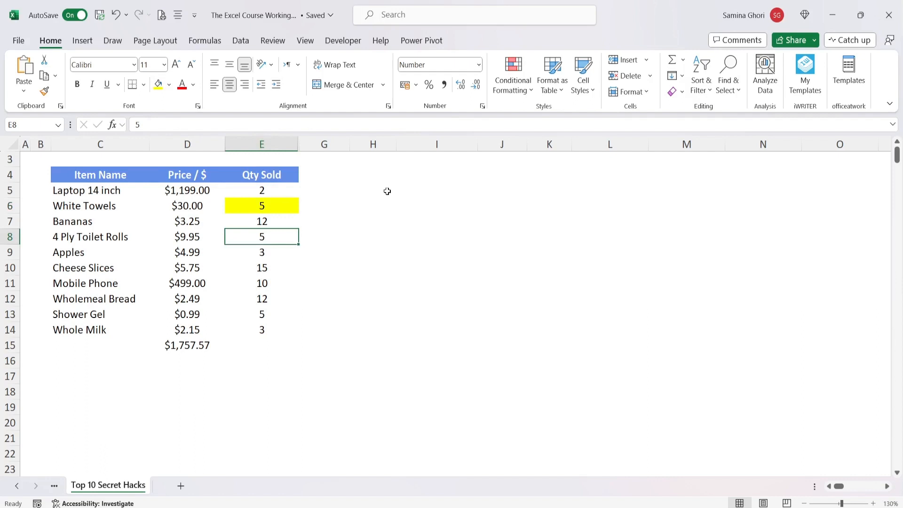
key(F4)
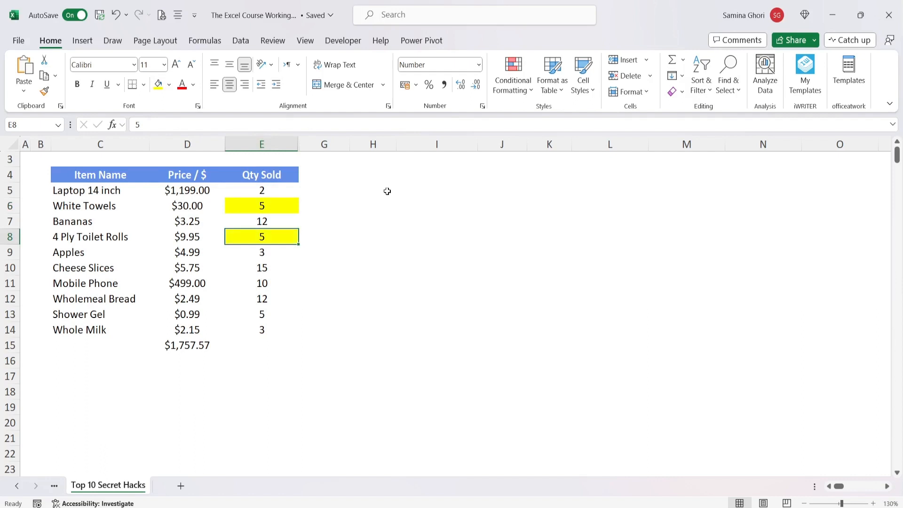
click(264, 313)
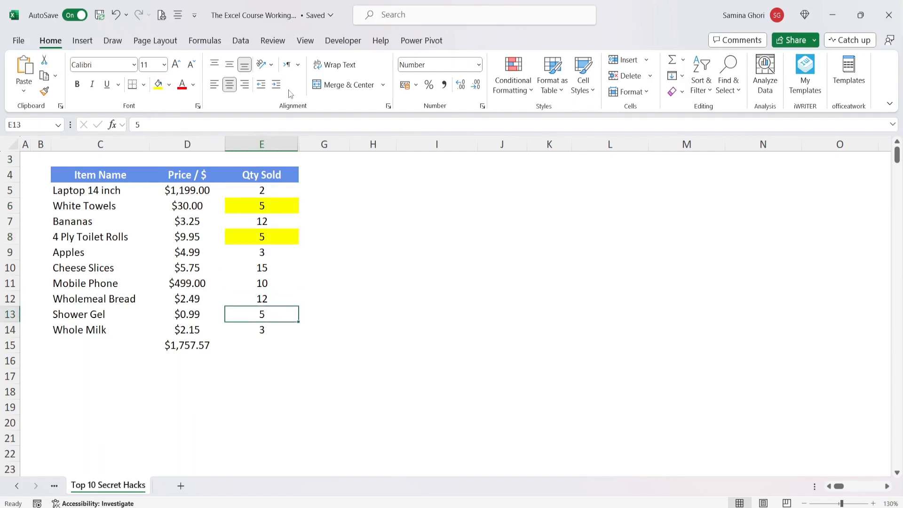
key(F4)
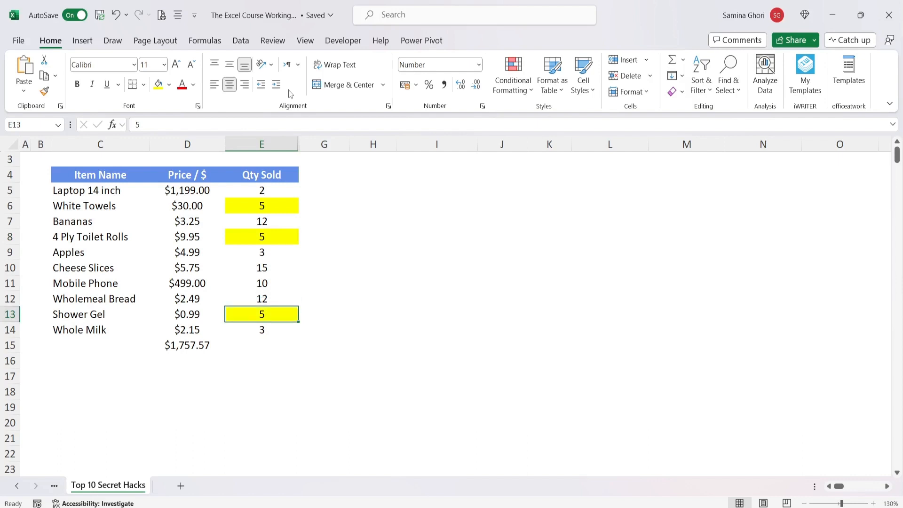
Step: Enter the laptop's tax formula =D4*$F$2 in cell F4, with an absolute reference to the tax rate
key(F2)
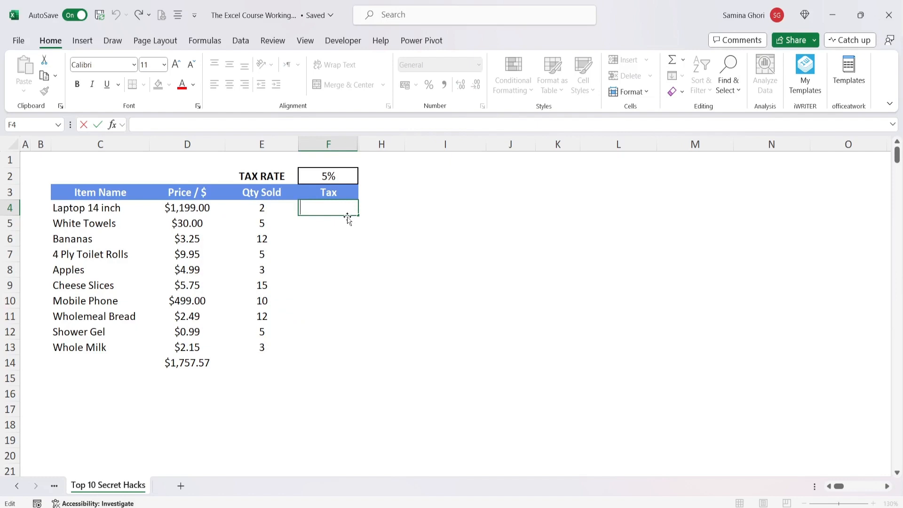
click(423, 240)
click(330, 207)
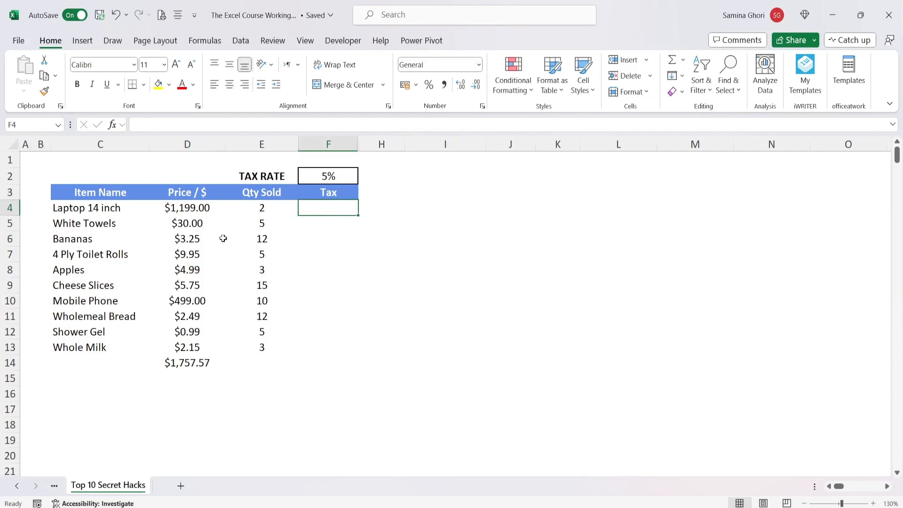
text(=)
click(197, 207)
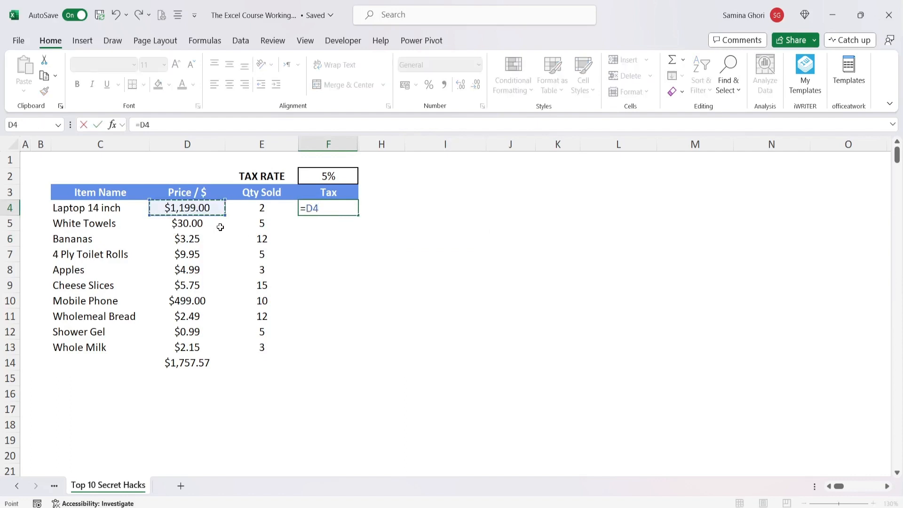
text(*)
click(326, 173)
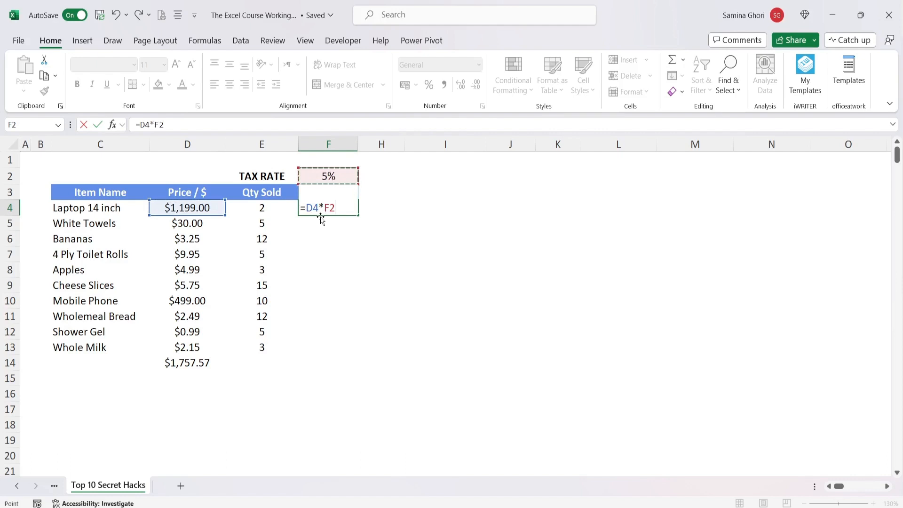
key(F4)
key(Return)
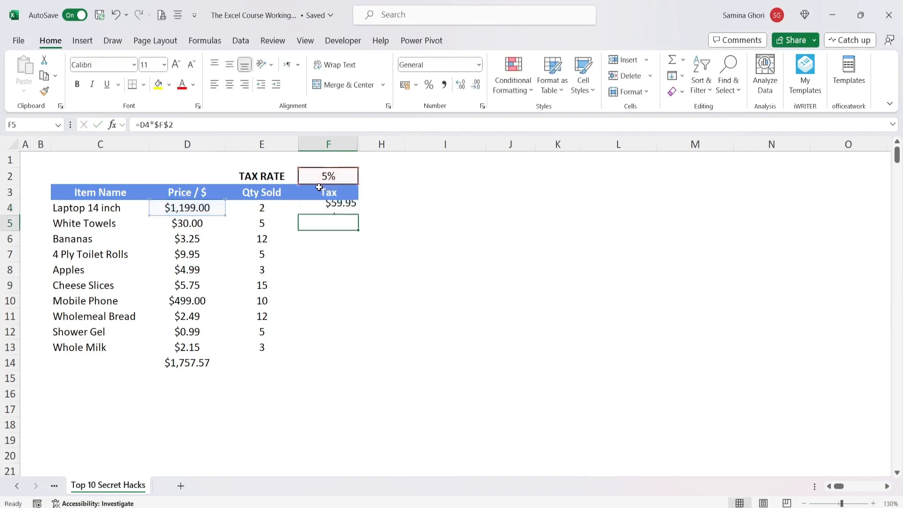
Step: Fill the tax formula from F4 down the Tax column and clear the surplus copy in F14
click(343, 211)
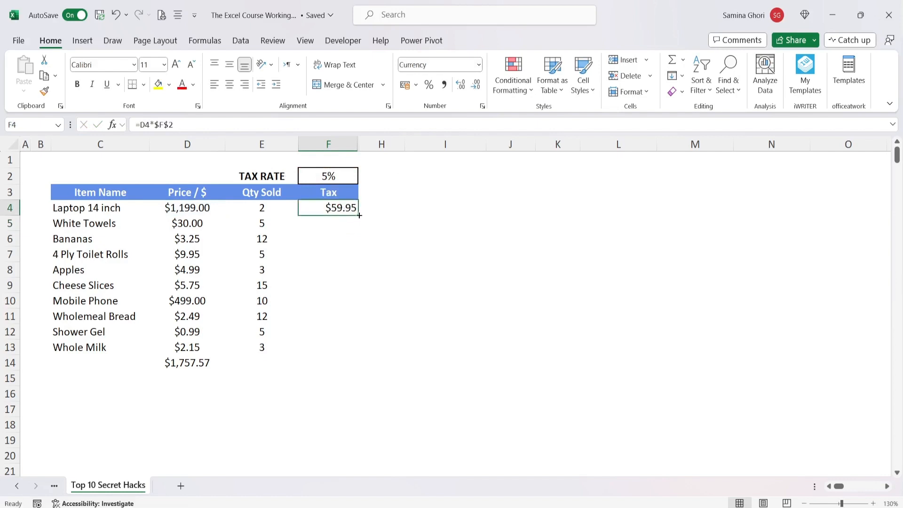
double_click(360, 215)
click(325, 363)
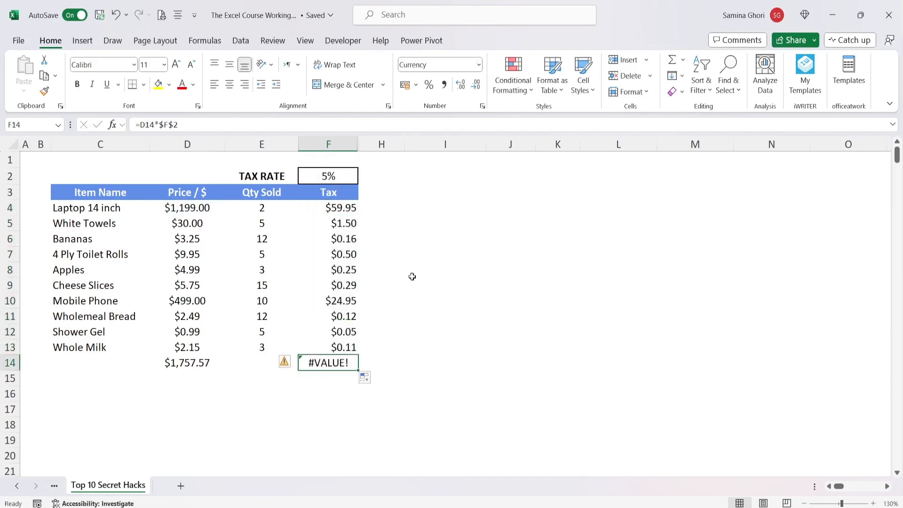
key(Delete)
Step: Inspect the cell references in the copied tax formula for 4 Ply Toilet Rolls in F7
click(342, 207)
click(342, 254)
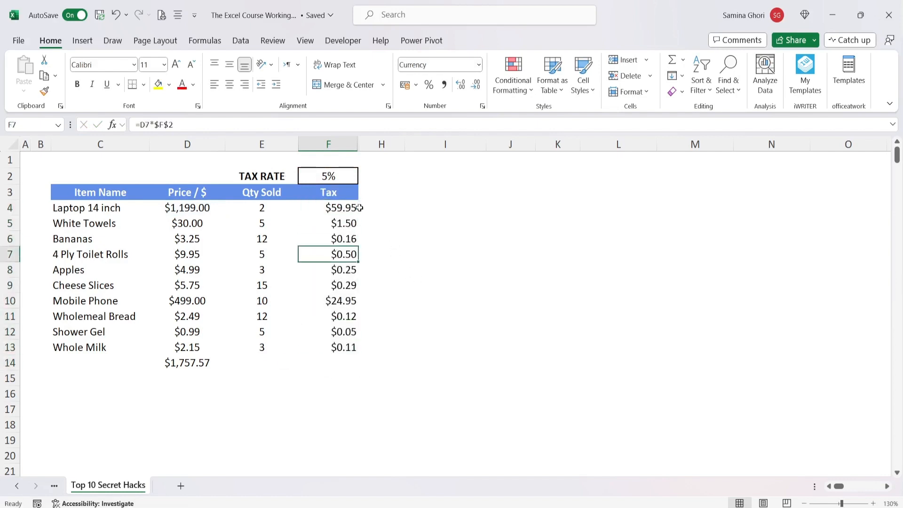
key(F2)
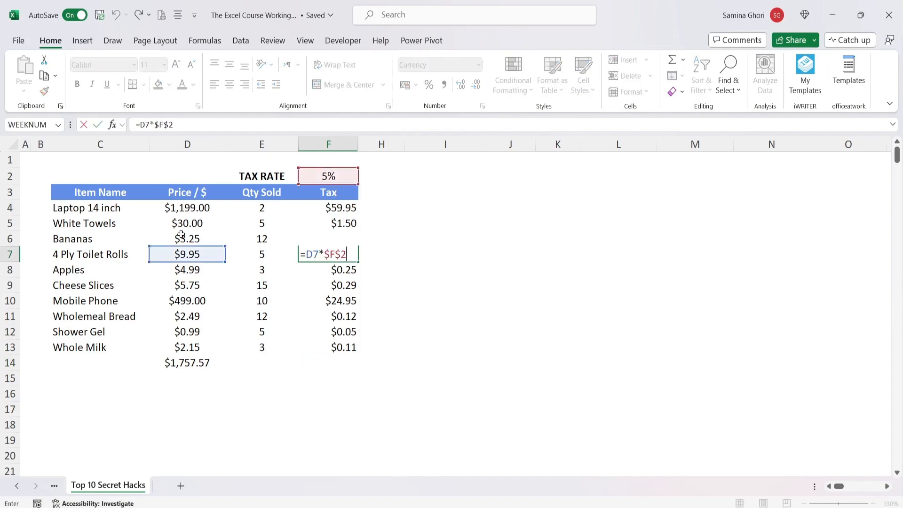
key(ctrl+Return)
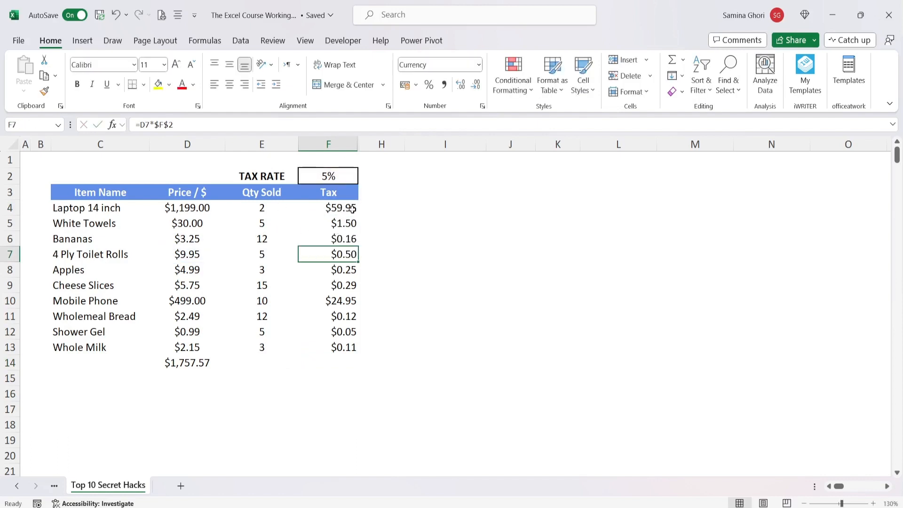
Step: Clear all tax formulas from cells F4:F13
drag(352, 208, 354, 347)
key(Delete)
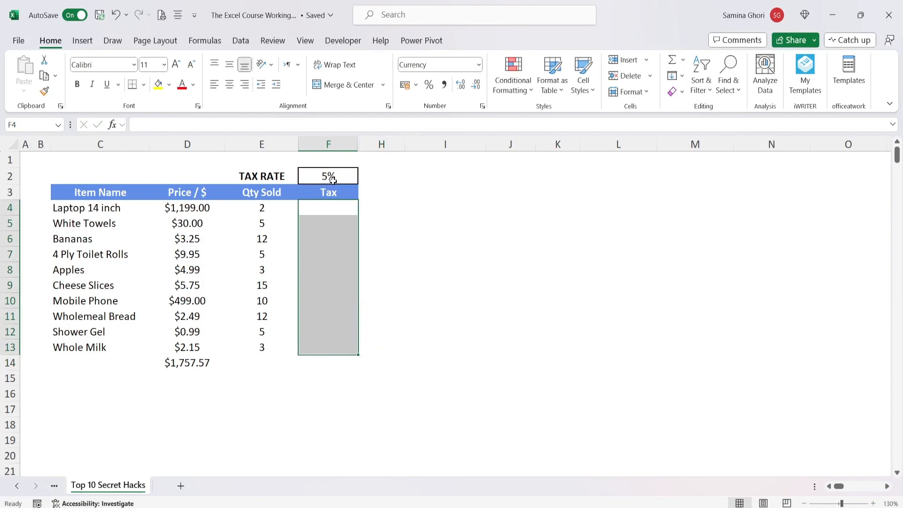
Step: Define the name Tax_Rate for the tax rate cell F2
click(332, 180)
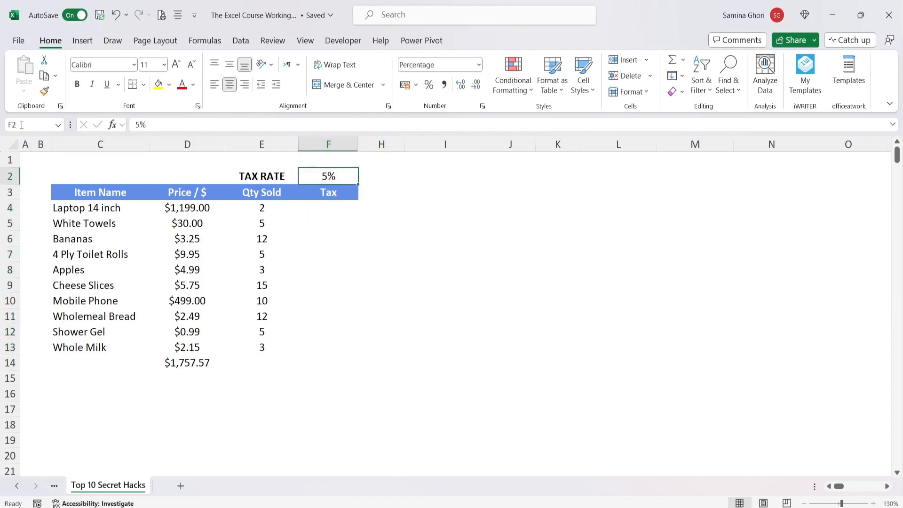
click(45, 122)
text(Tax_Rate)
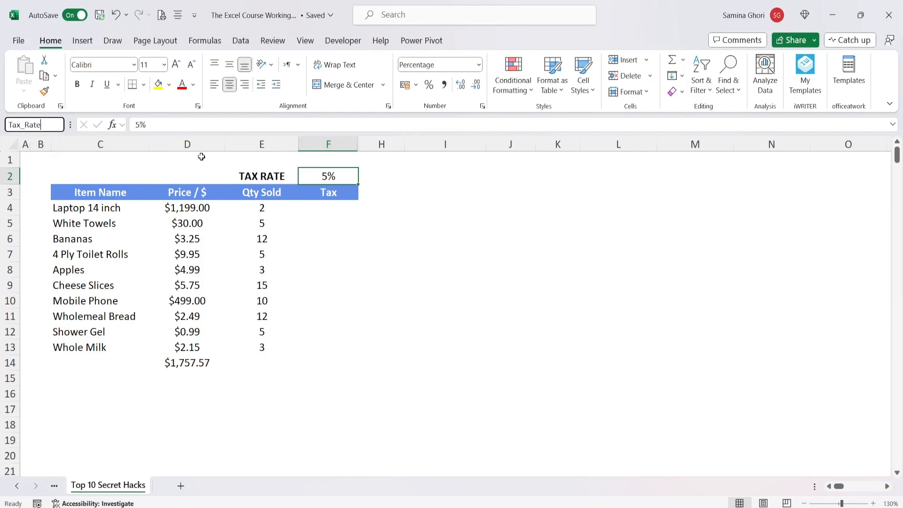
key(Return)
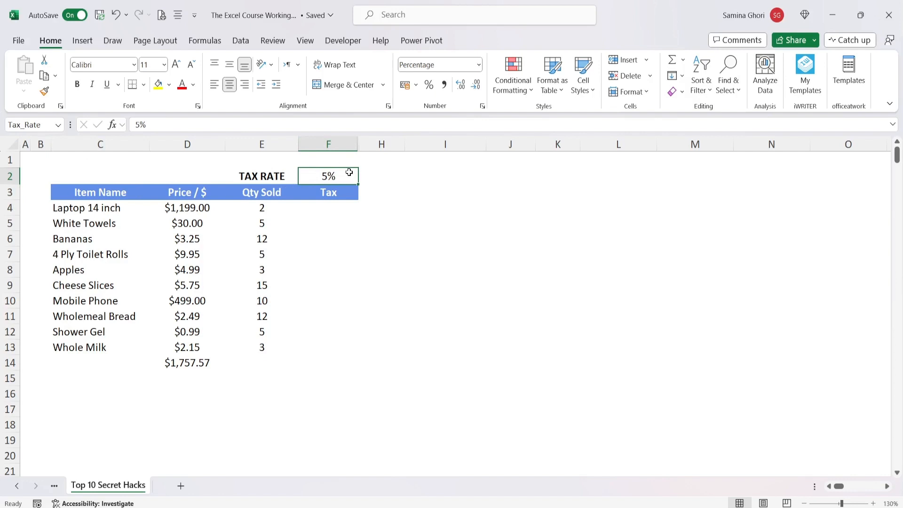
Step: Enter the formula =D4*Tax_Rate in F4 to calculate the tax for Laptop 14 inch
click(344, 208)
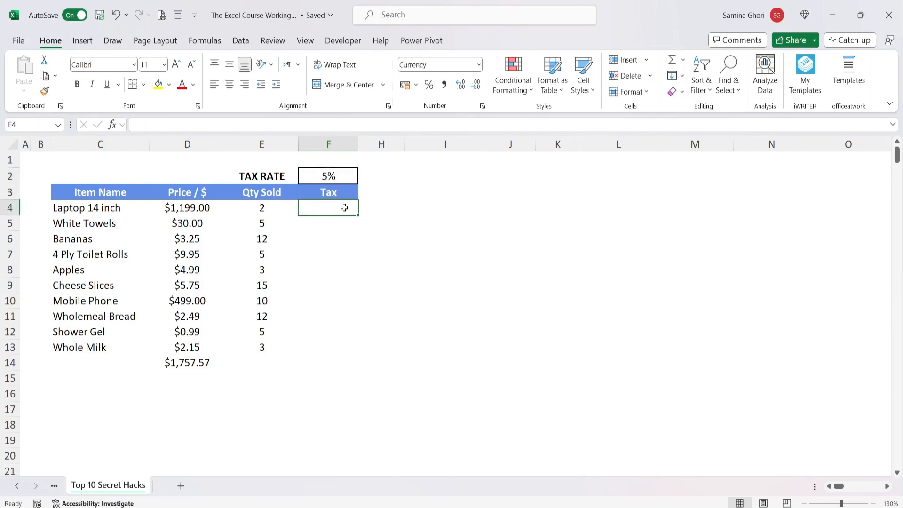
text(=)
click(181, 209)
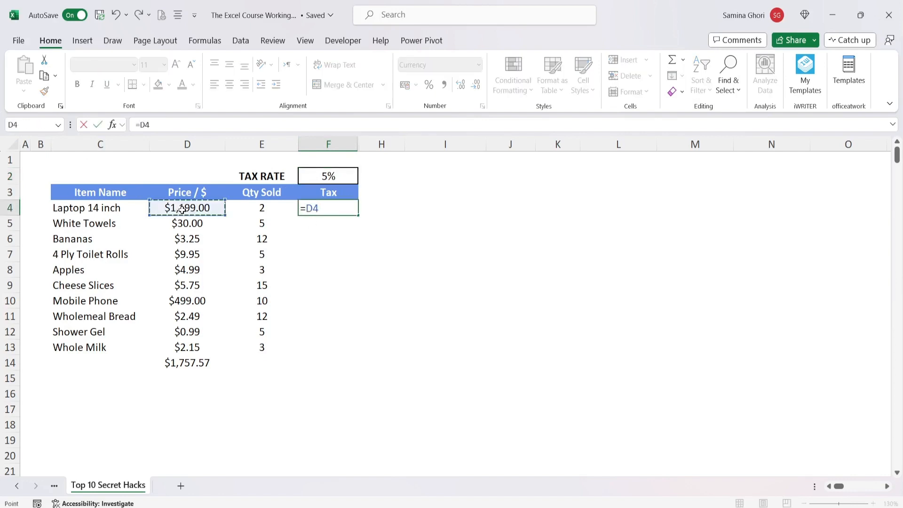
text(*)
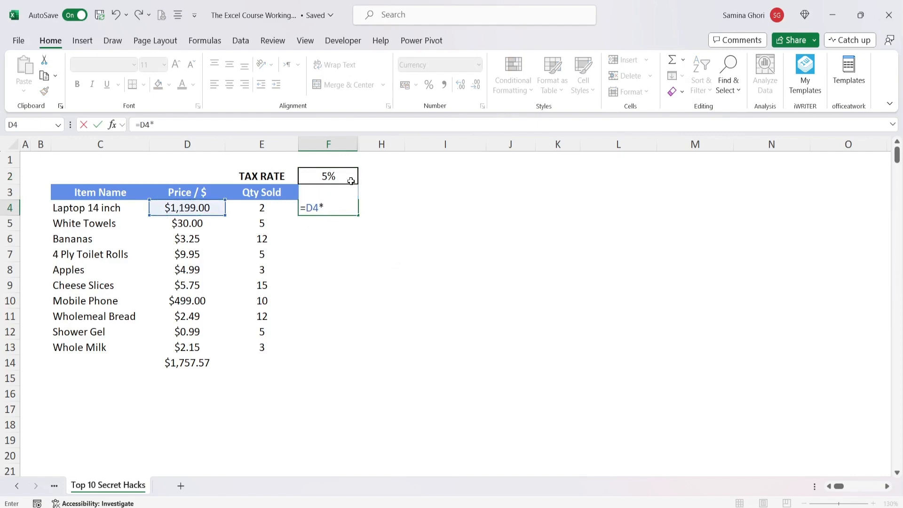
text(ta)
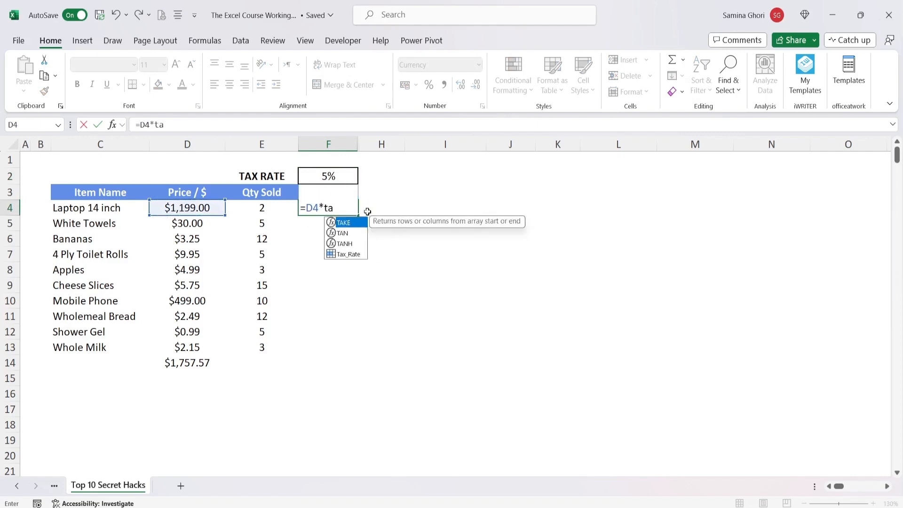
text(x)
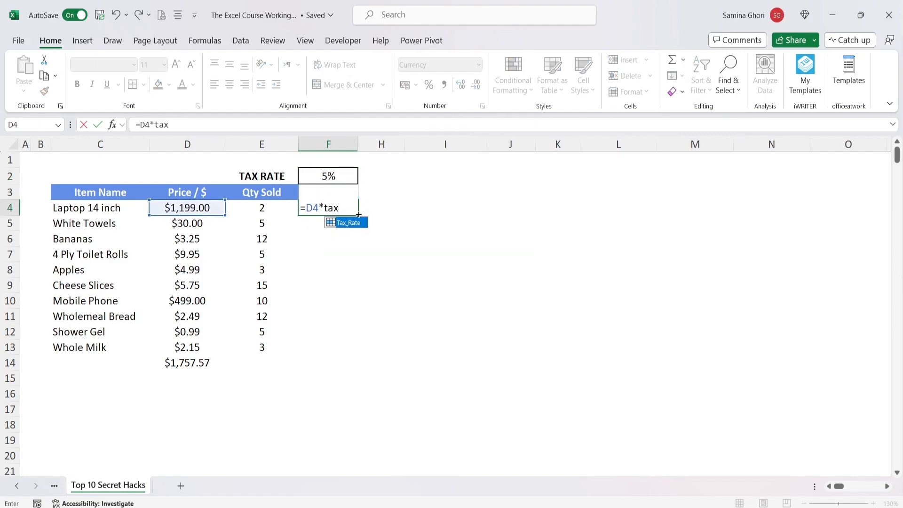
key(Tab)
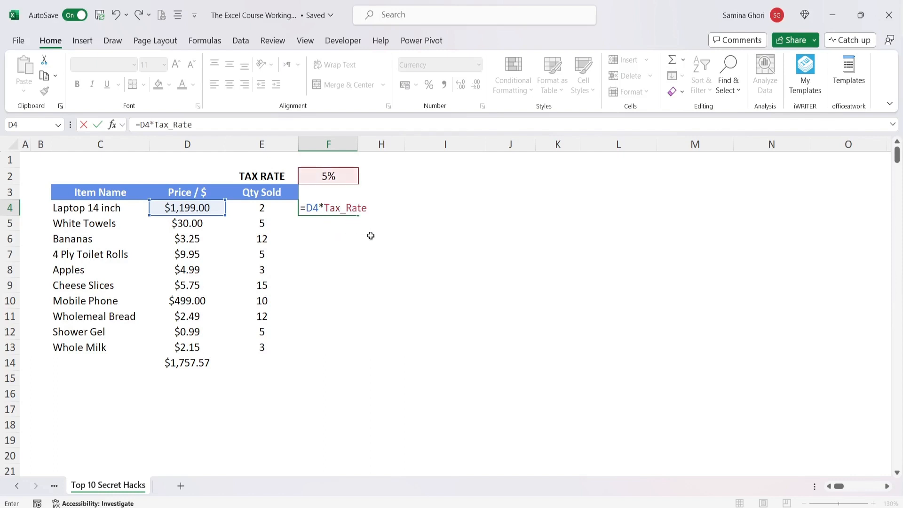
key(Return)
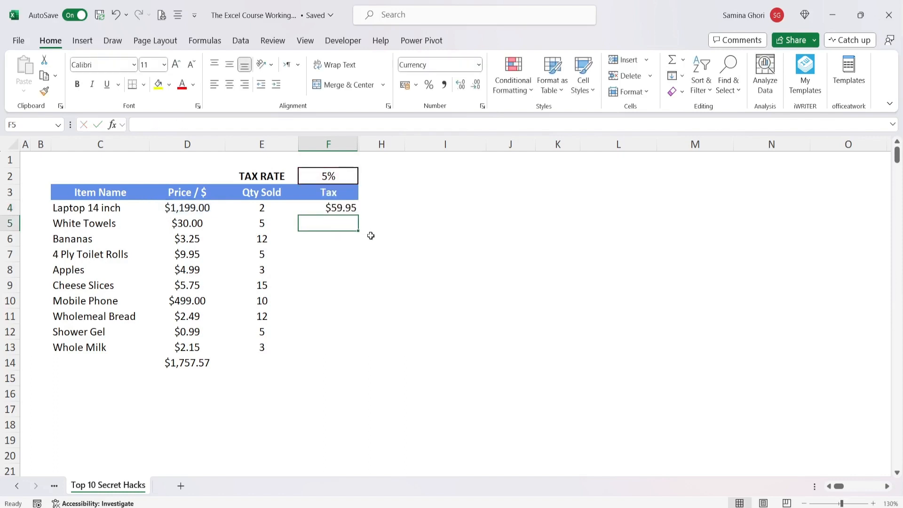
Step: Fill the named-range tax formula from F4 down the Tax column and clear the surplus copy in F14
click(350, 207)
drag(359, 215, 359, 370)
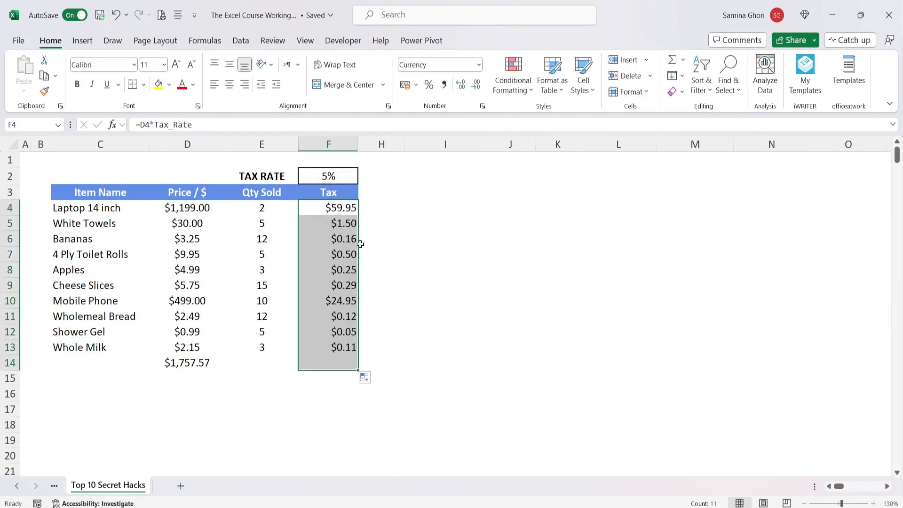
click(329, 365)
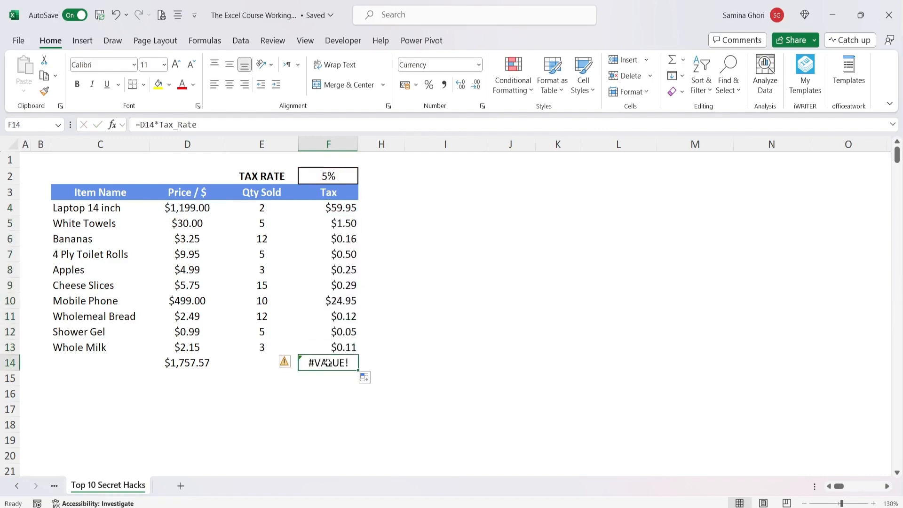
key(Delete)
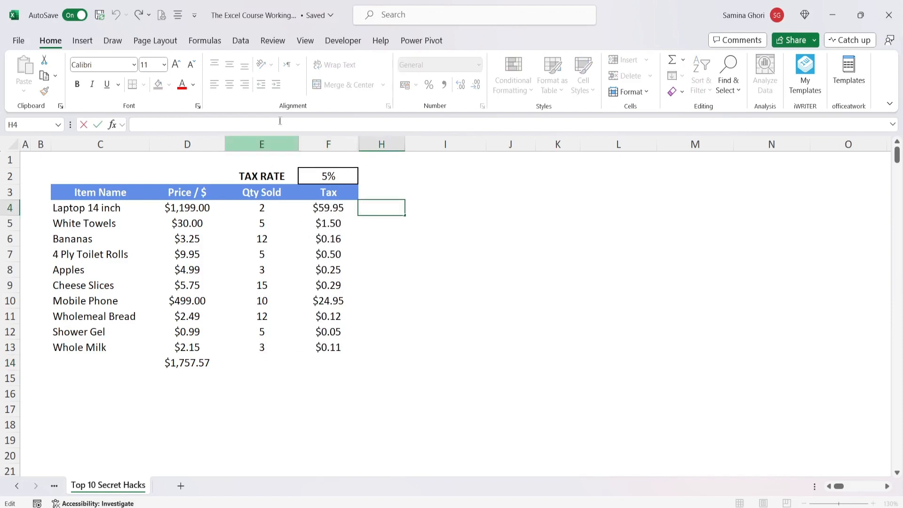
Step: Try to relocate the Price / $ column by cutting column D and inserting it before column E
click(203, 144)
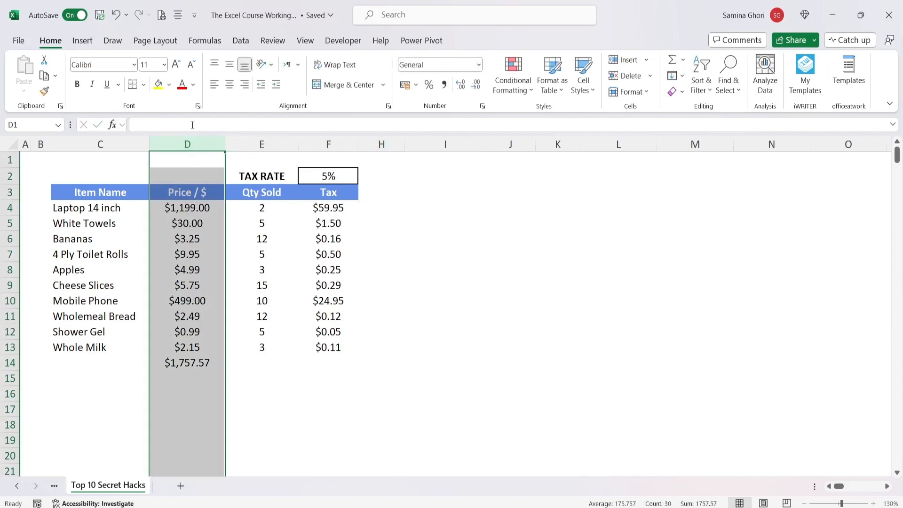
key(ctrl+c)
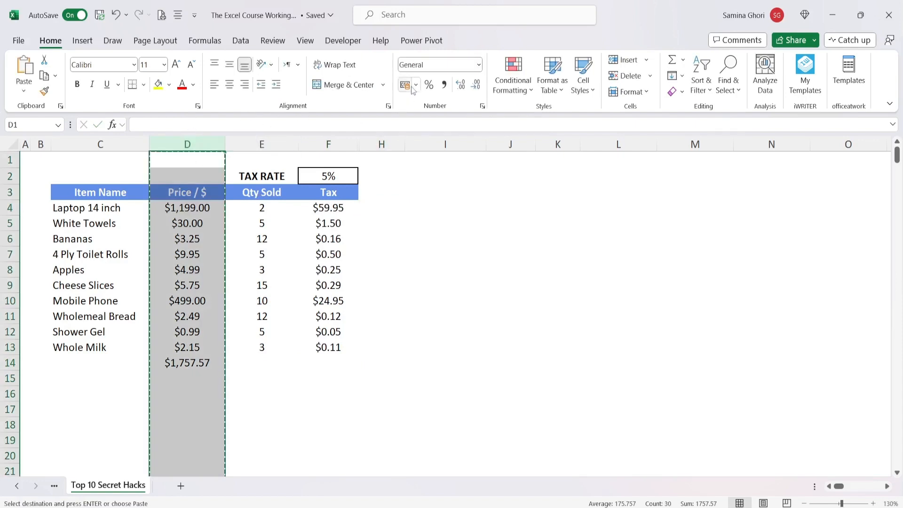
right_click(270, 144)
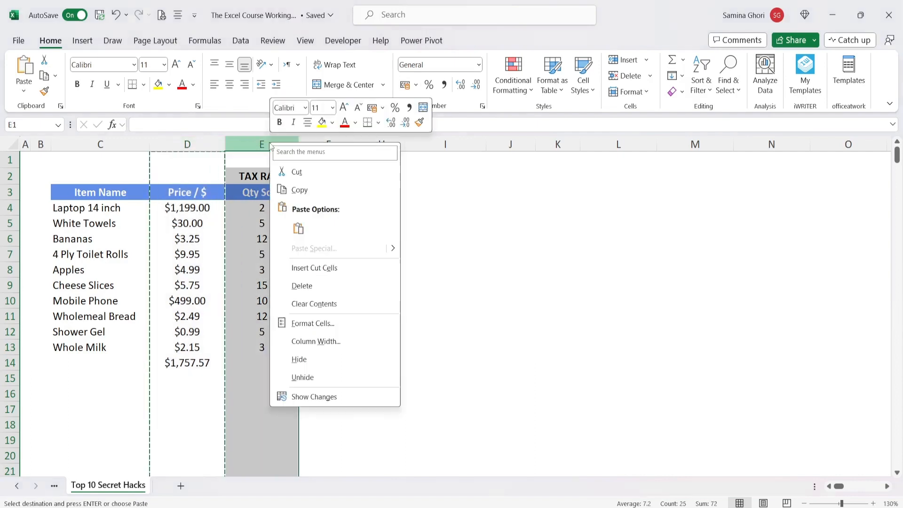
click(338, 268)
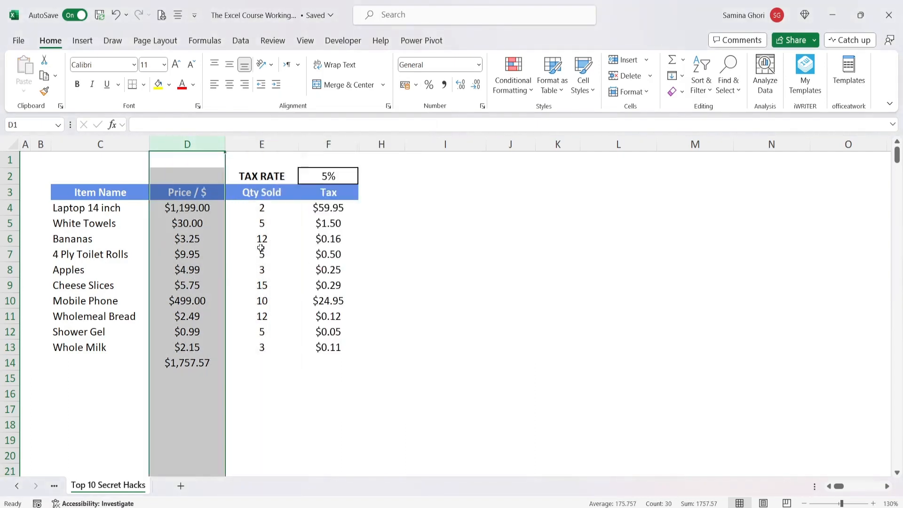
click(316, 140)
right_click(317, 140)
key(Escape)
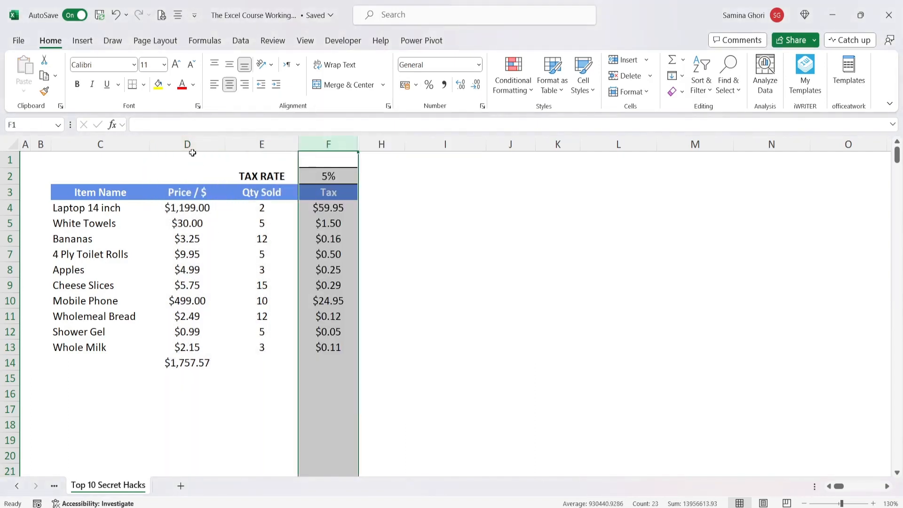
Step: Insert a copy of the Price / $ column D before the Tax column
click(188, 145)
key(ctrl+x)
right_click(322, 145)
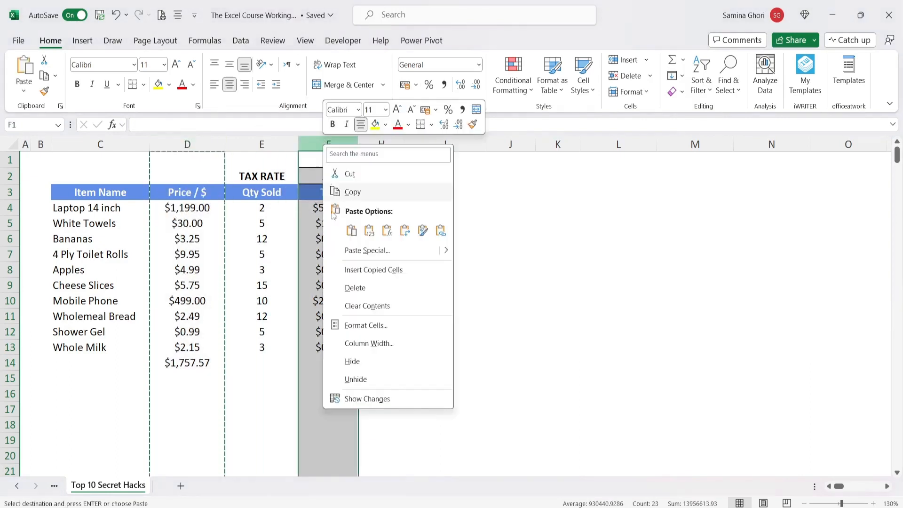
click(344, 269)
Step: Delete the original Price / $ column D
click(216, 147)
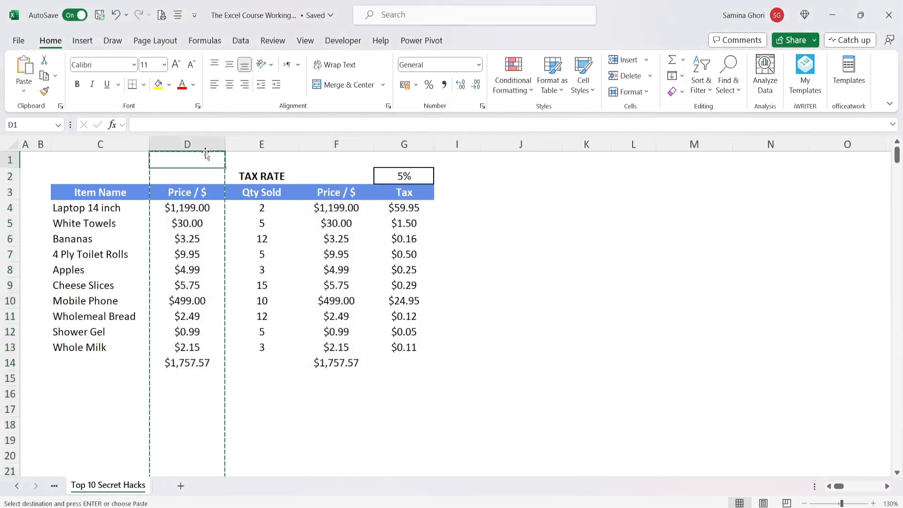
right_click(207, 144)
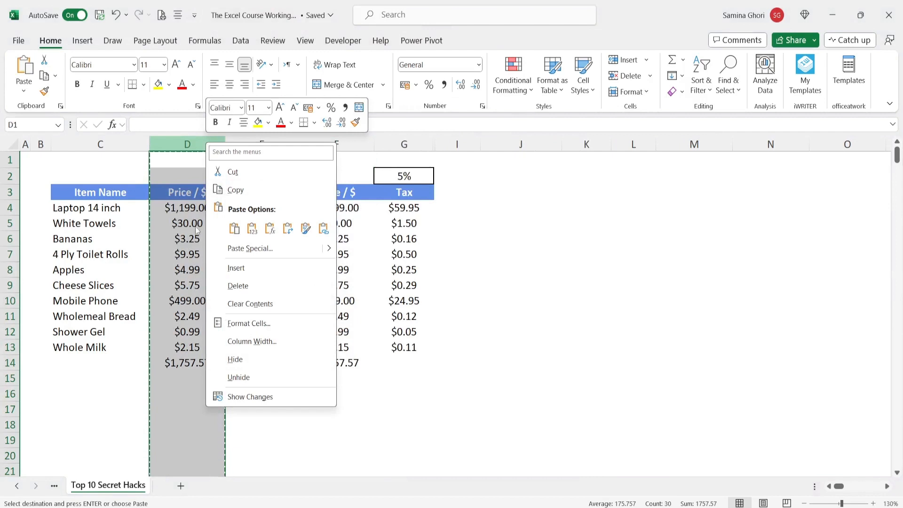
click(187, 144)
key(ctrl+minus)
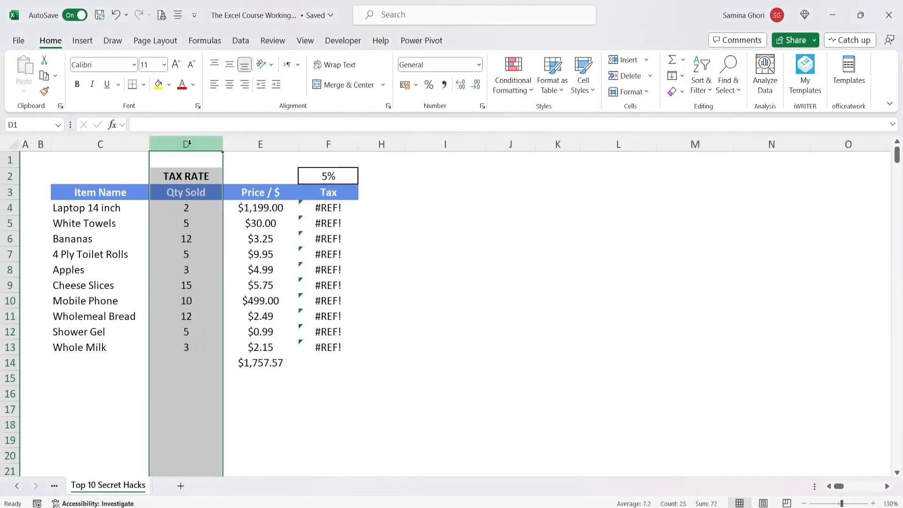
Step: Undo the deletion of the original Price / $ column and the insertion of its copy
key(ctrl+z)
key(ctrl+z)
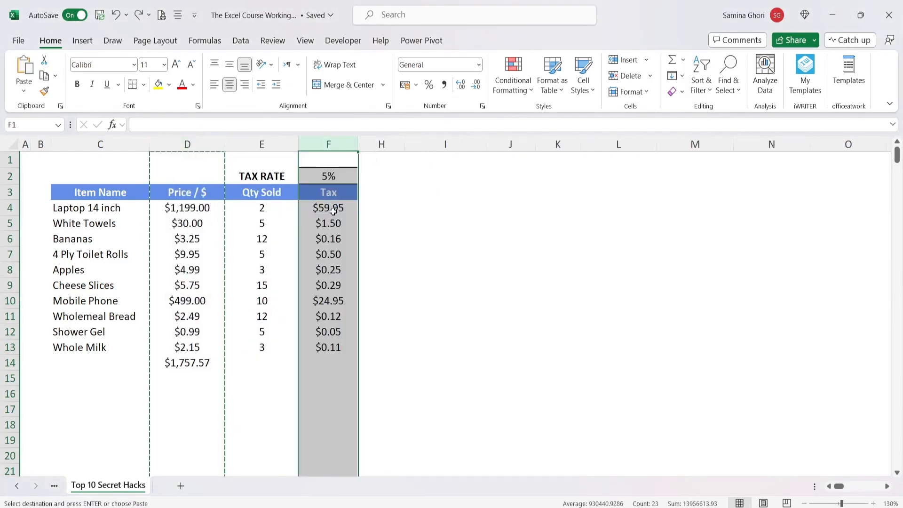
key(Escape)
Step: Move the whole Price / $ column D between the Qty Sold and Tax columns without overwriting any data
click(176, 150)
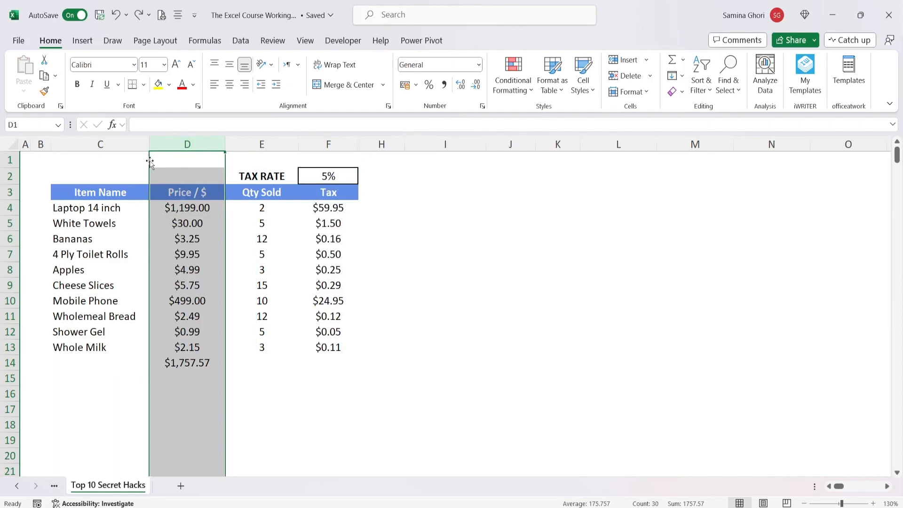
drag(149, 162, 202, 166)
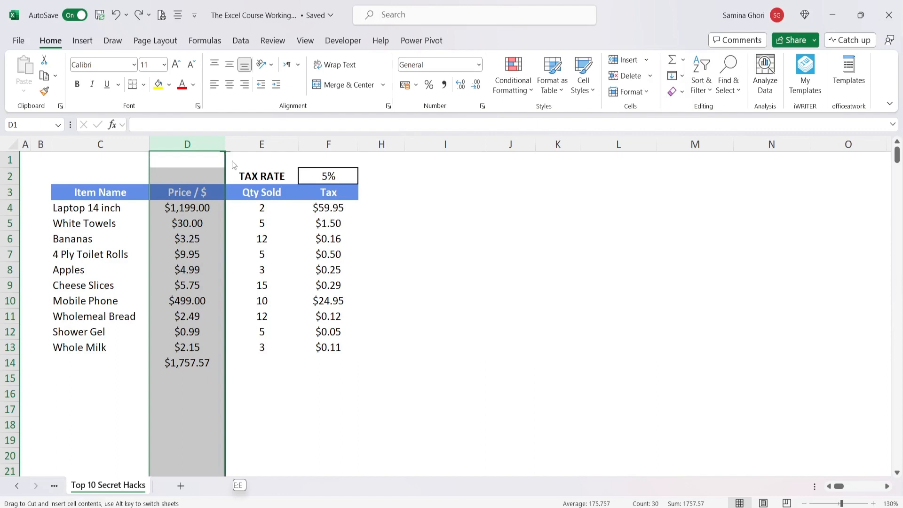
drag(262, 165, 282, 163)
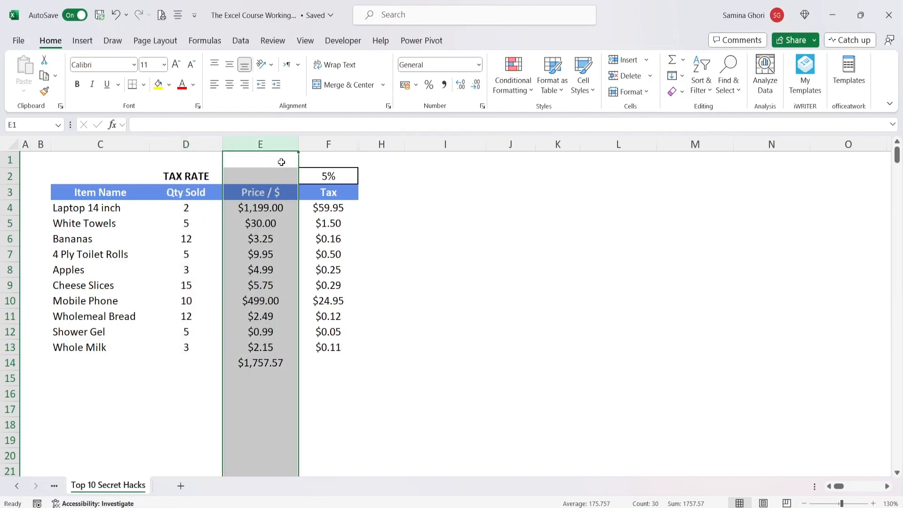
click(390, 236)
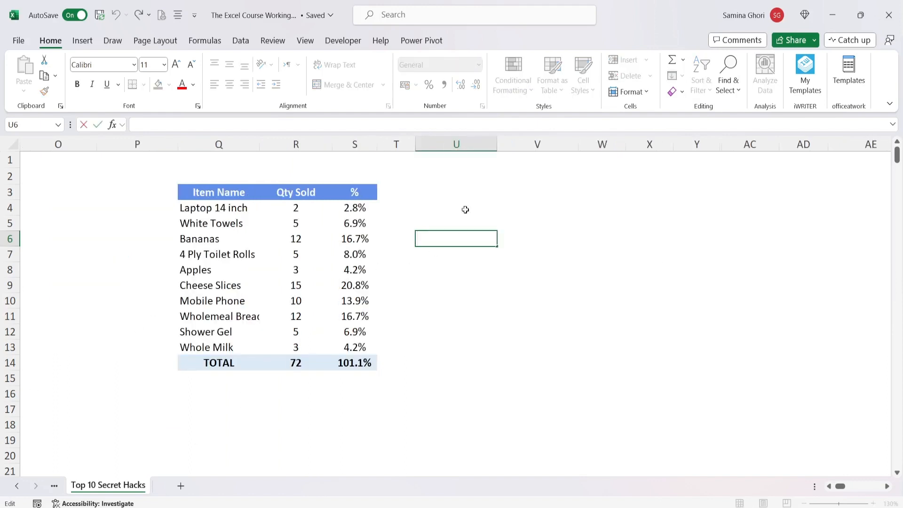
Step: Examine the percentage formulas in S4 and S5 and the total formula in S14
drag(350, 207, 353, 285)
click(348, 206)
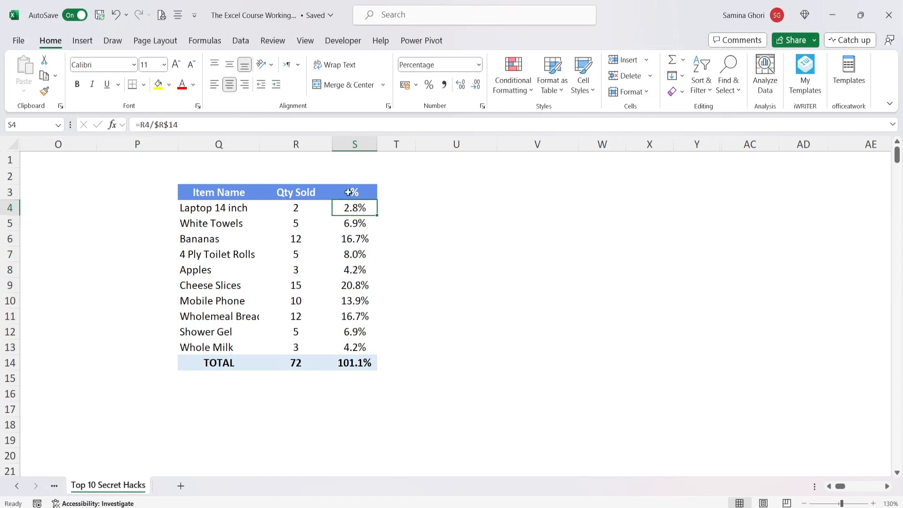
click(364, 369)
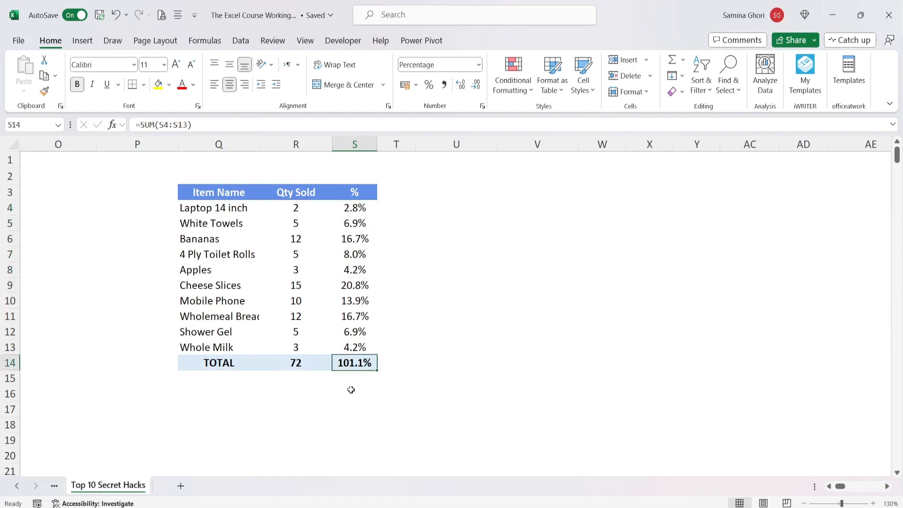
click(363, 213)
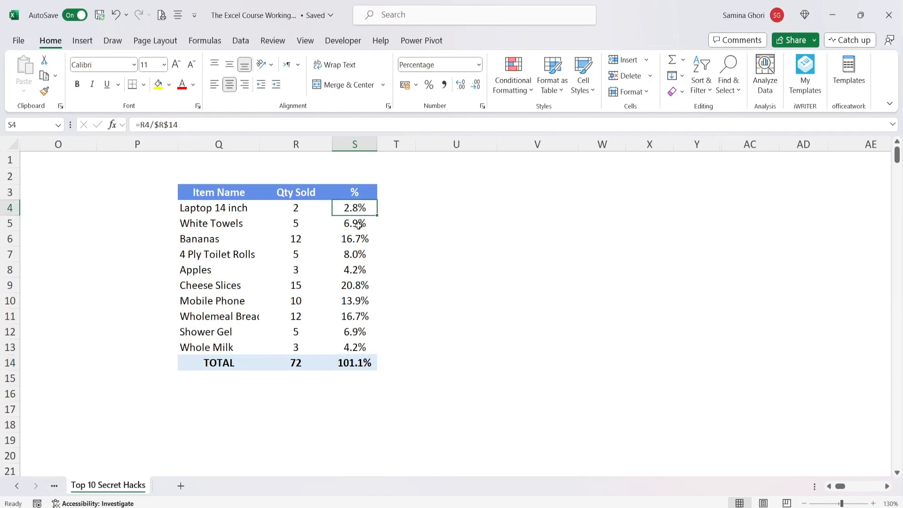
click(356, 225)
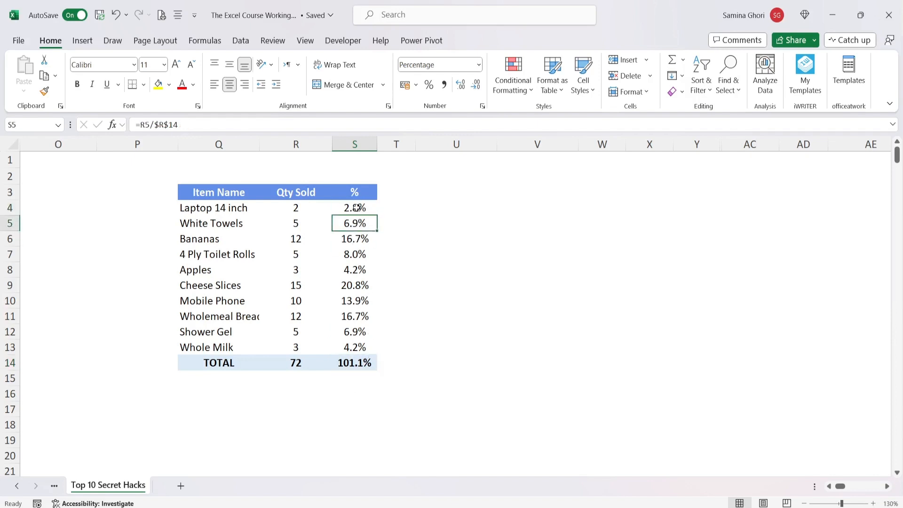
Step: Select only the formula cells within S4:S13 to locate any hard-coded percentage
drag(356, 208, 358, 346)
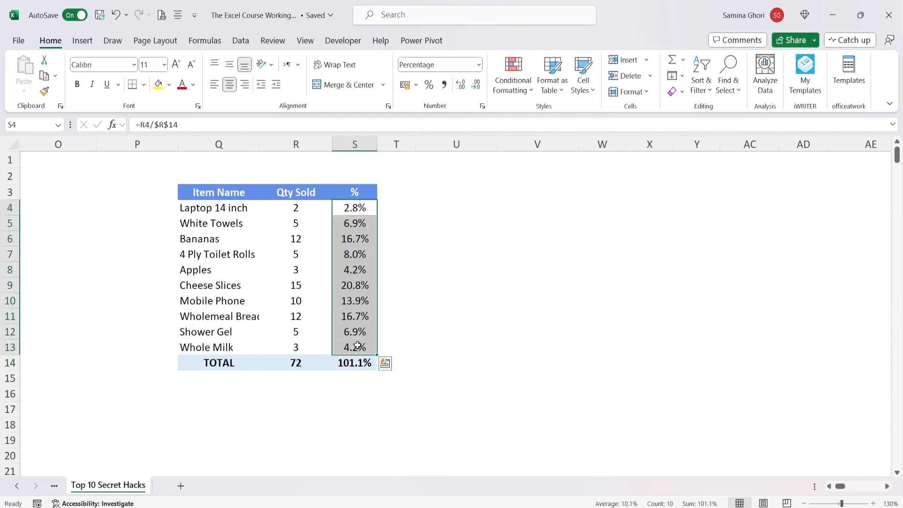
click(740, 93)
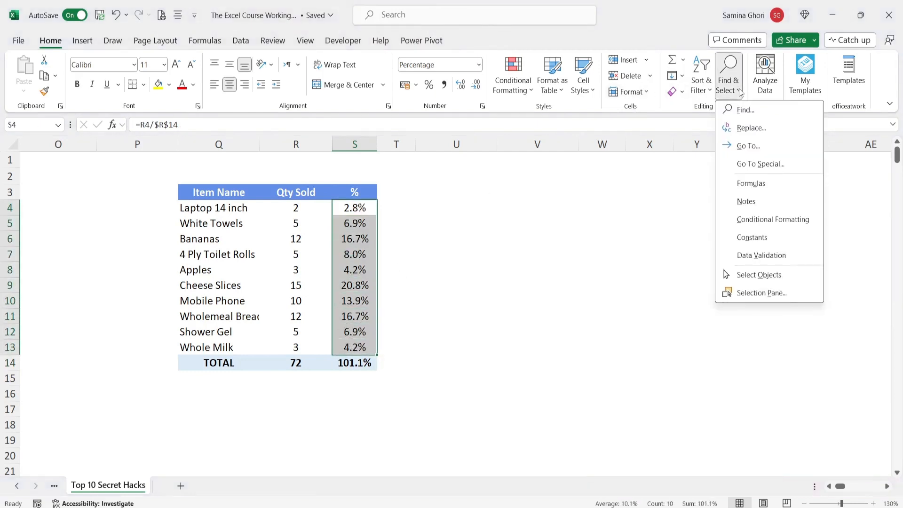
click(753, 190)
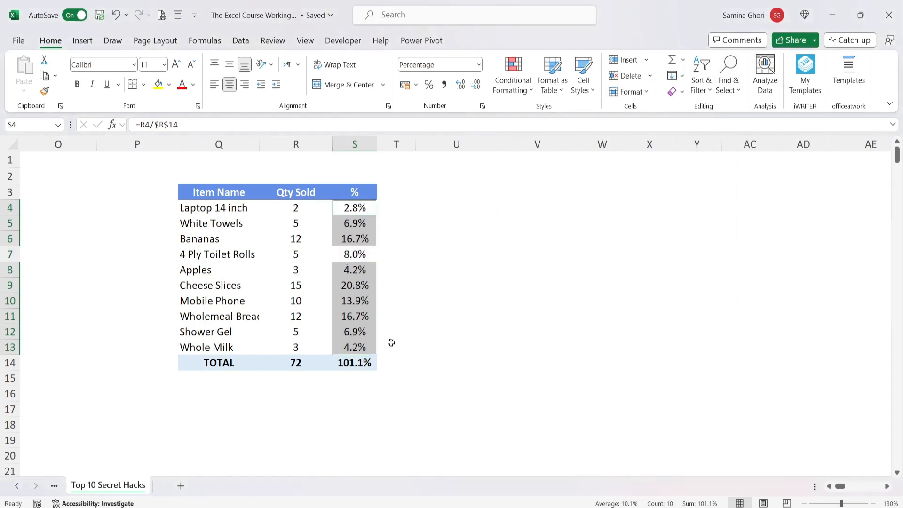
Step: Replace the hard-coded percentage for 4 Ply Toilet Rolls in S7 by filling down the formula from S6
click(369, 255)
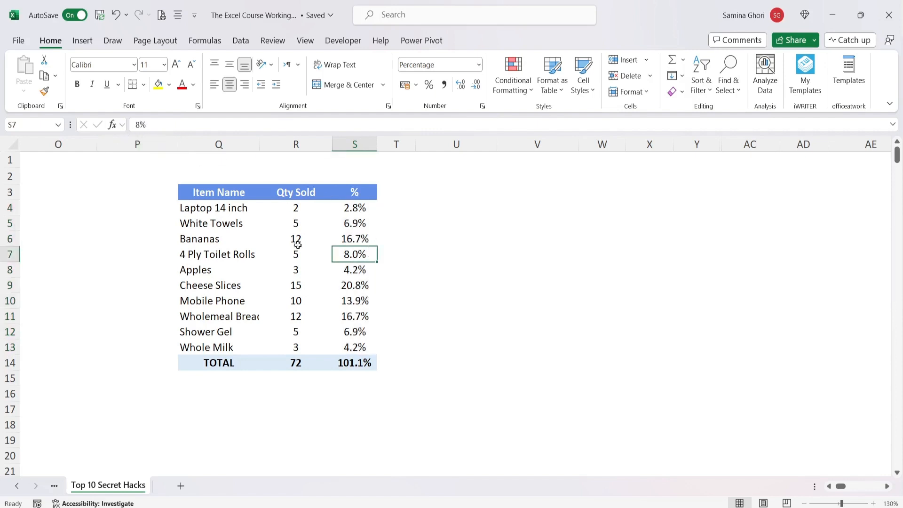
click(366, 239)
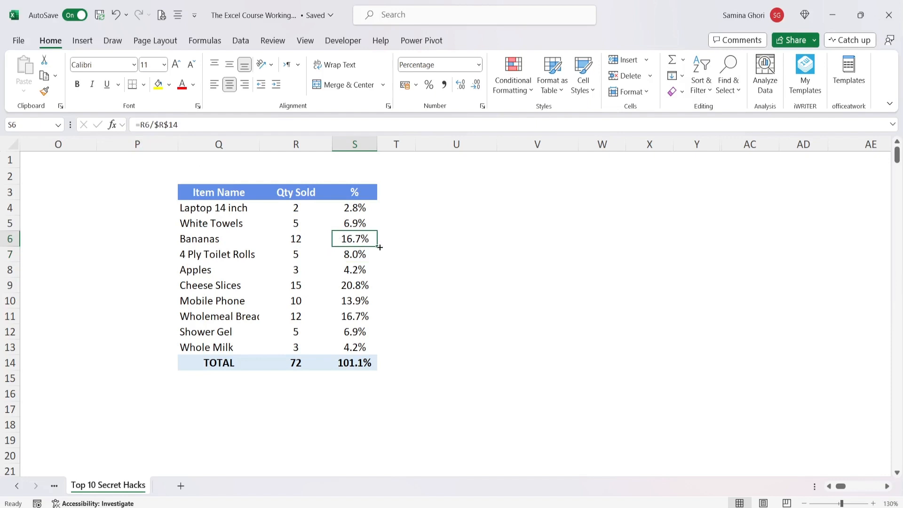
drag(379, 247, 379, 267)
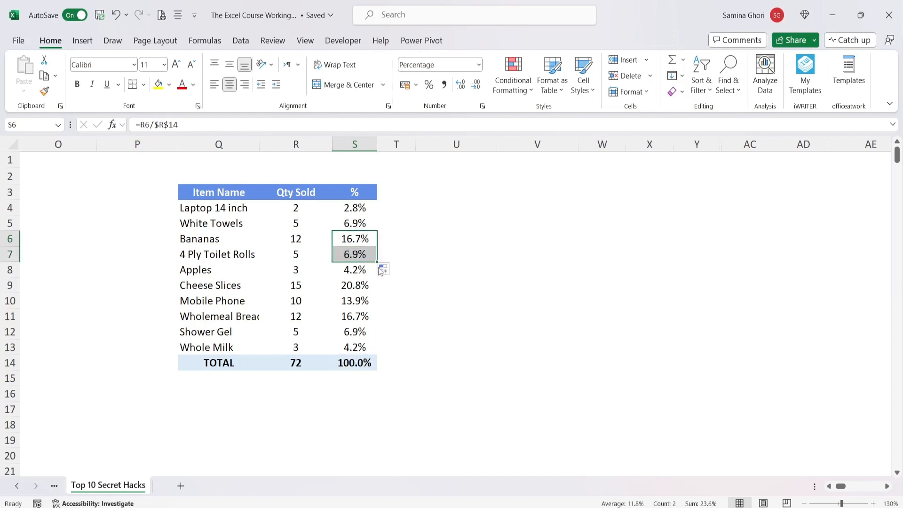
click(347, 376)
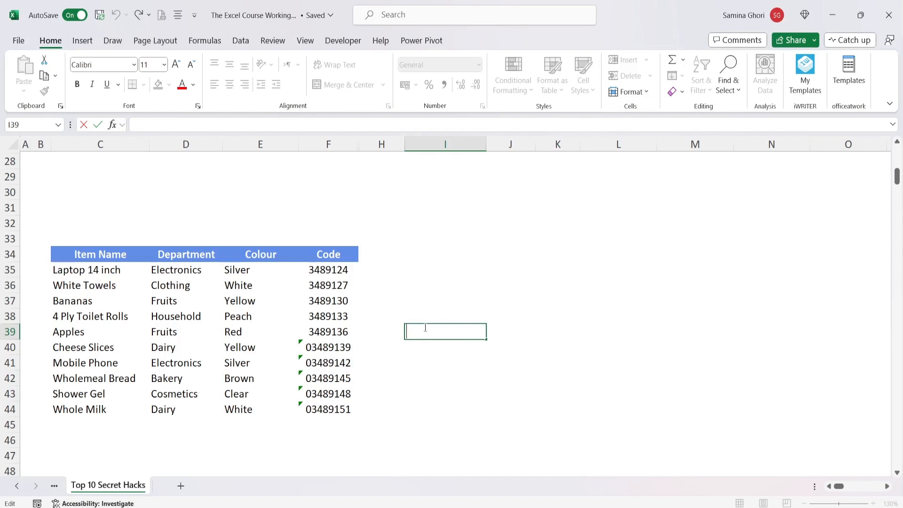
Step: Compare the codes in F35, F36 and F40, and try to add a leading zero to the Laptop 14 inch code
click(387, 276)
click(335, 270)
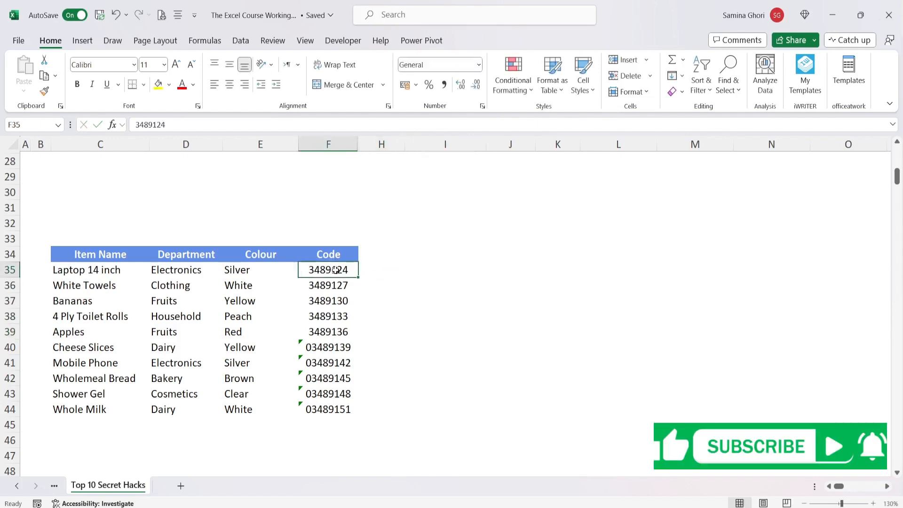
click(325, 291)
click(322, 348)
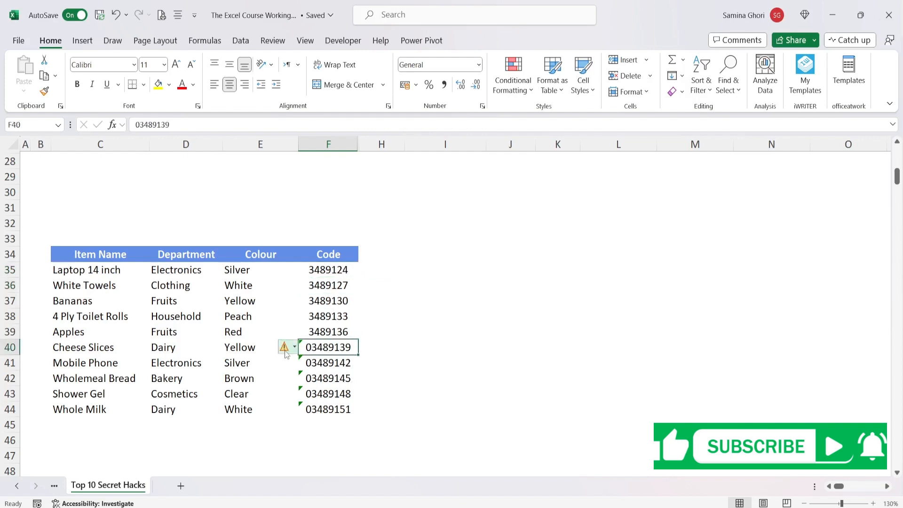
click(323, 271)
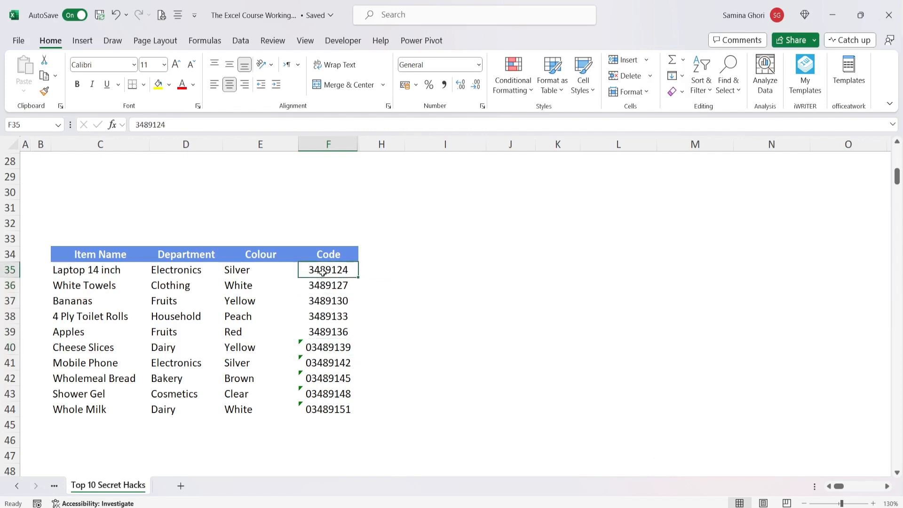
click(141, 127)
text(0)
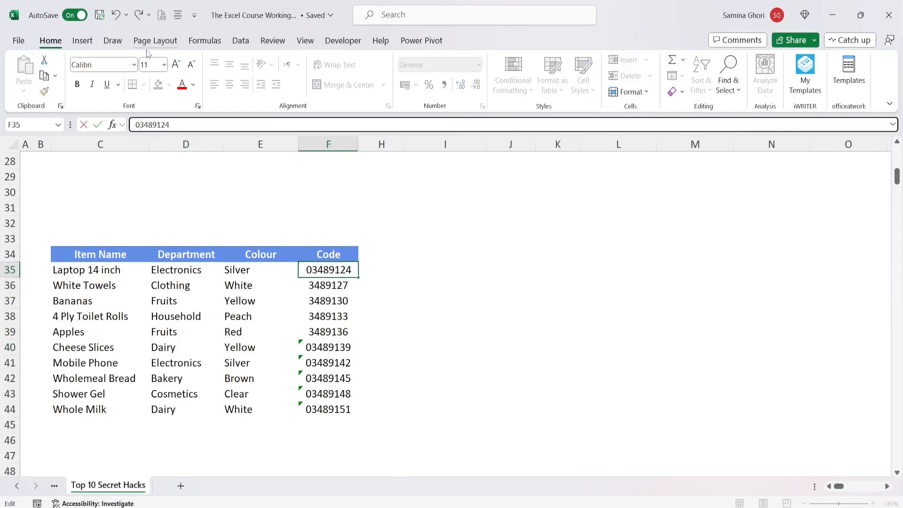
key(Return)
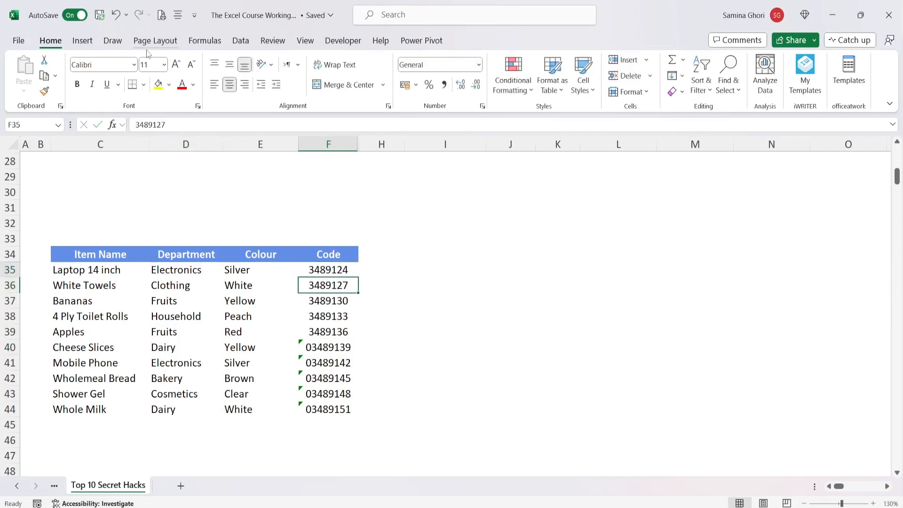
Step: Enter the Laptop 14 inch code in F35 as text, '03489124, and check the cell's number-stored-as-text error options
key(Up)
click(134, 124)
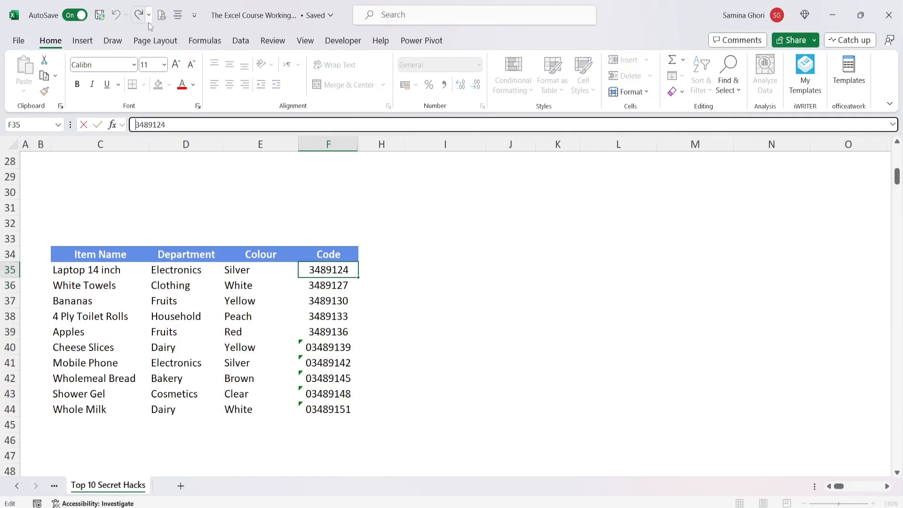
text('0)
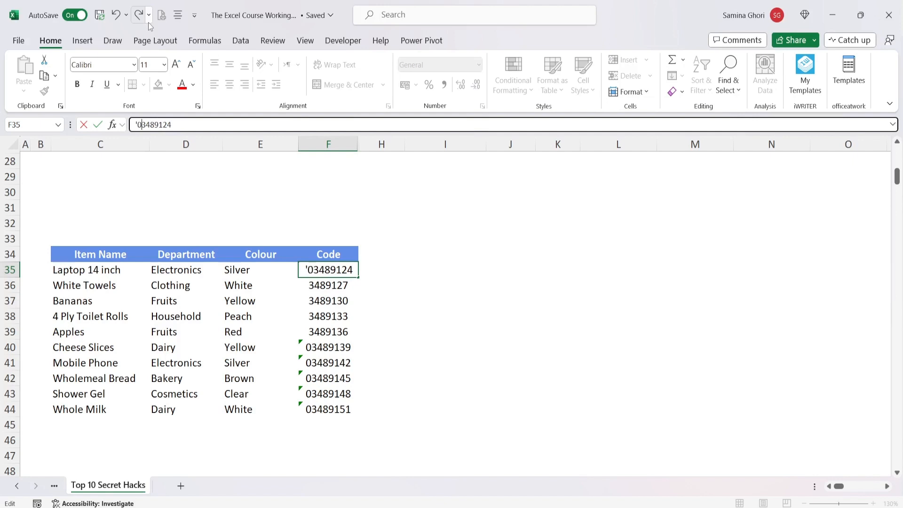
key(Return)
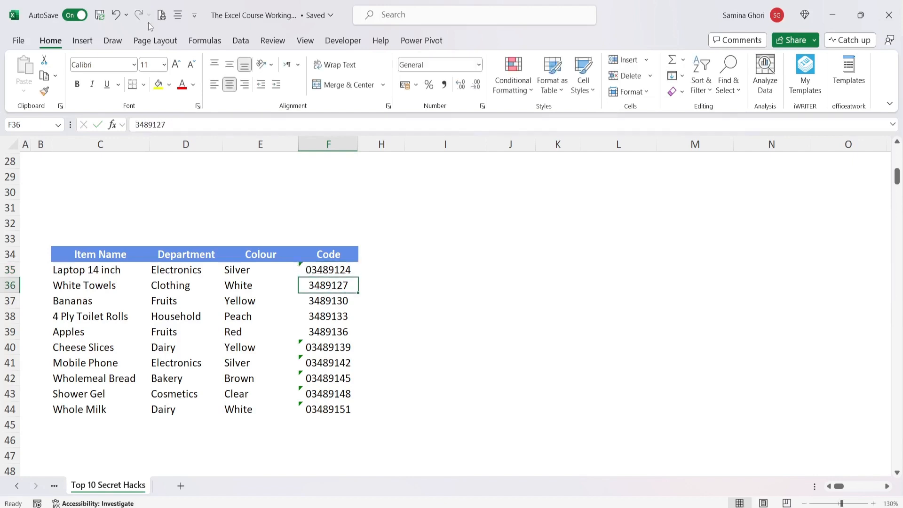
click(316, 268)
click(285, 271)
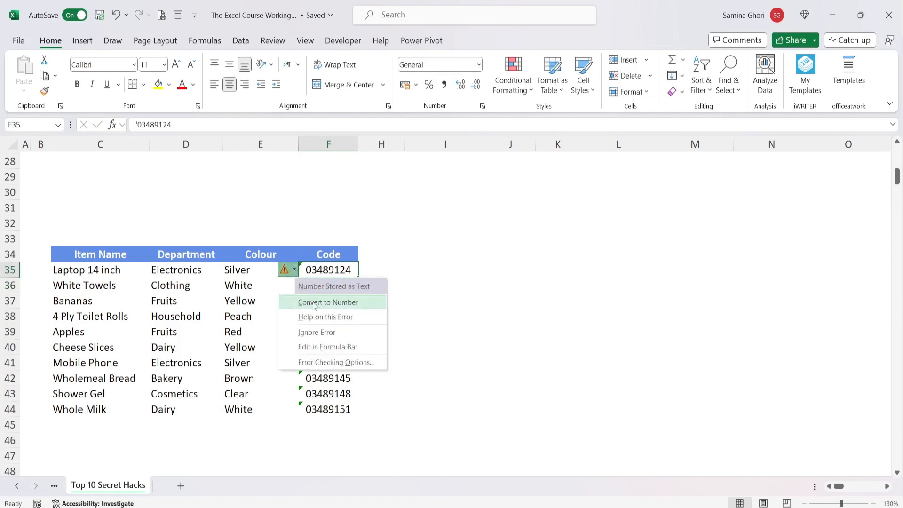
click(354, 308)
click(434, 313)
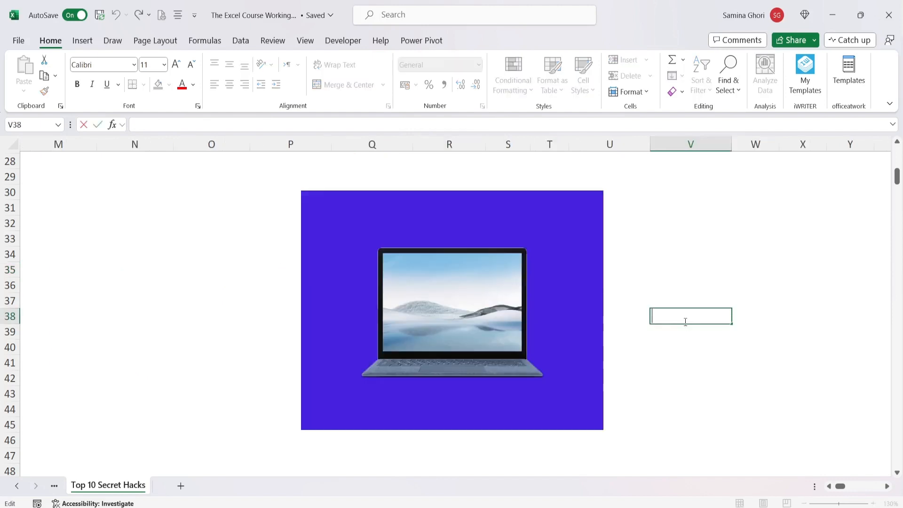
Step: Remove the purple background from the laptop picture and keep the background removal changes
click(566, 206)
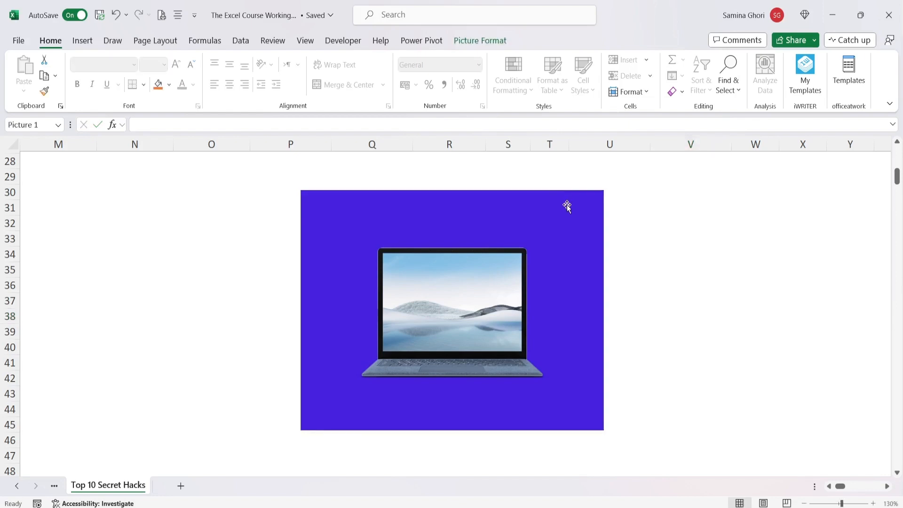
double_click(538, 219)
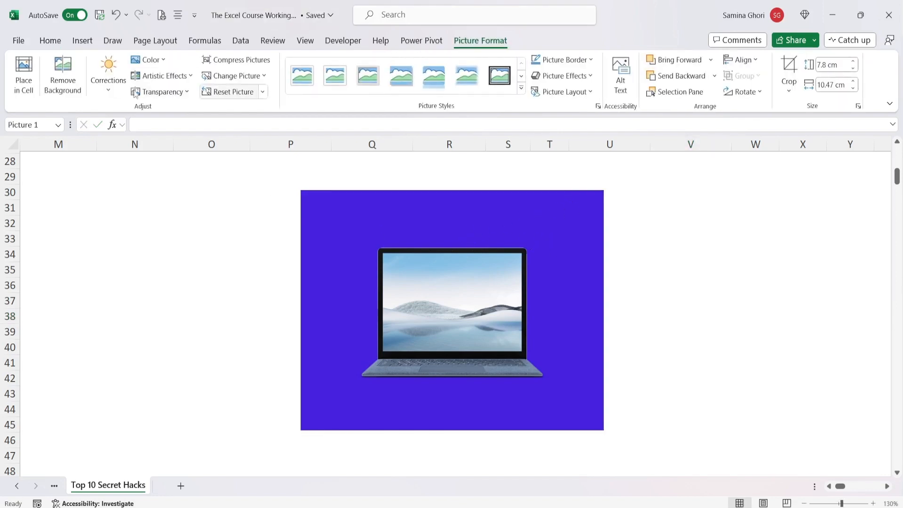
click(65, 80)
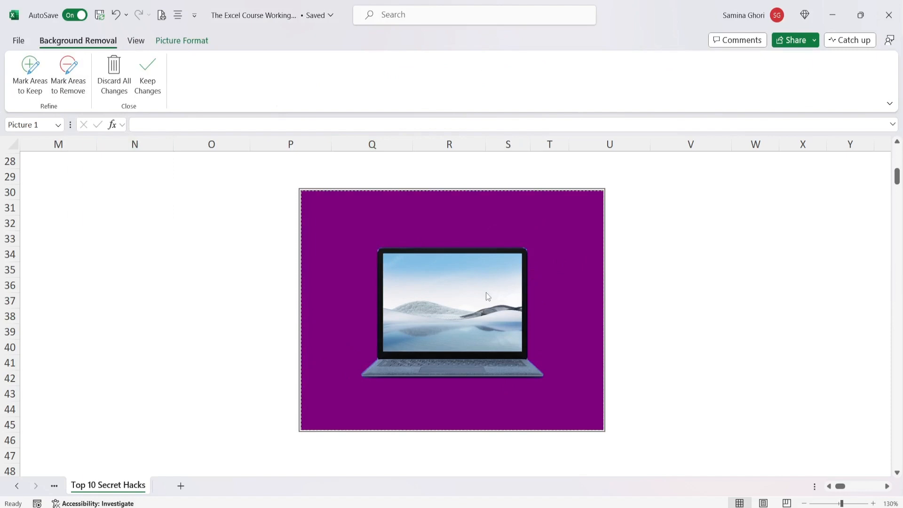
click(31, 70)
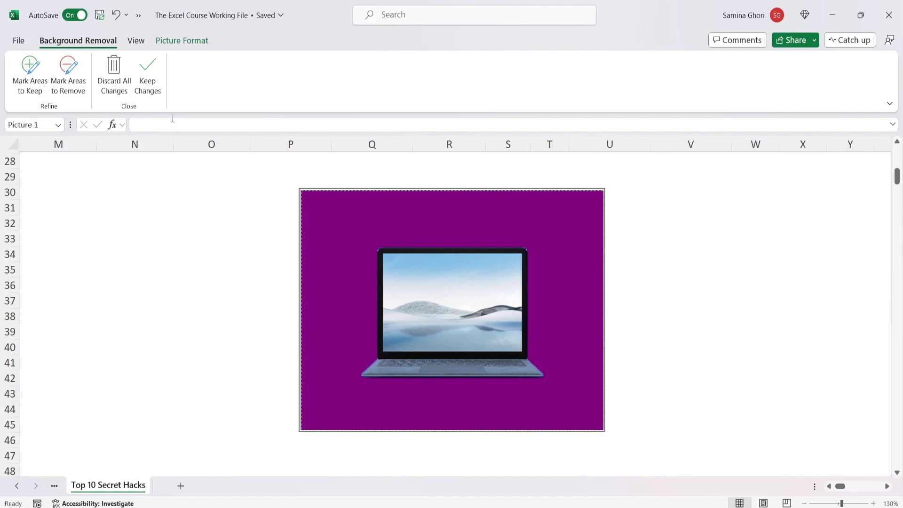
click(154, 72)
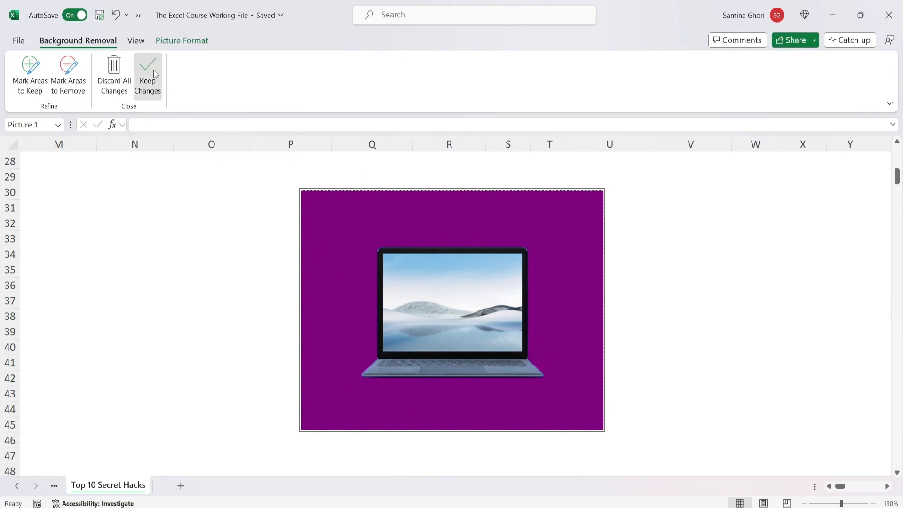
click(643, 350)
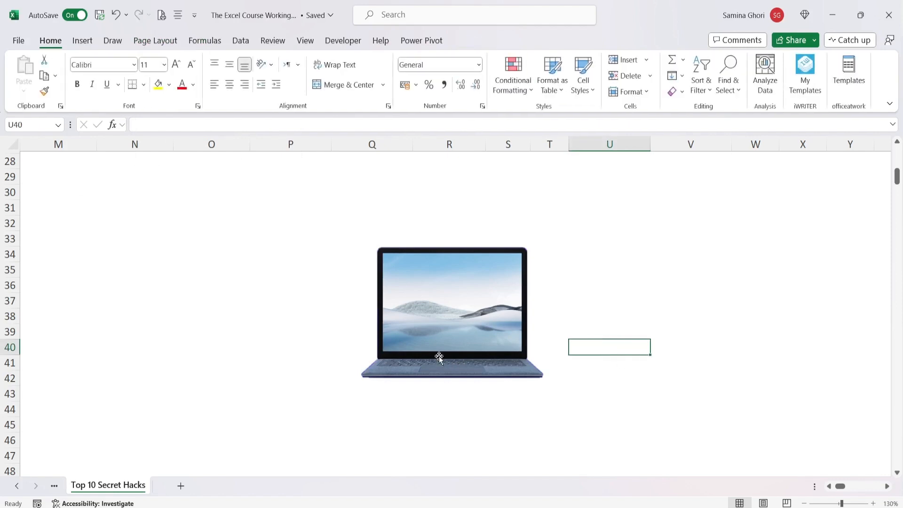
Step: Reposition the laptop picture on the sheet and check its cropping options
drag(439, 346, 359, 321)
drag(430, 336, 449, 378)
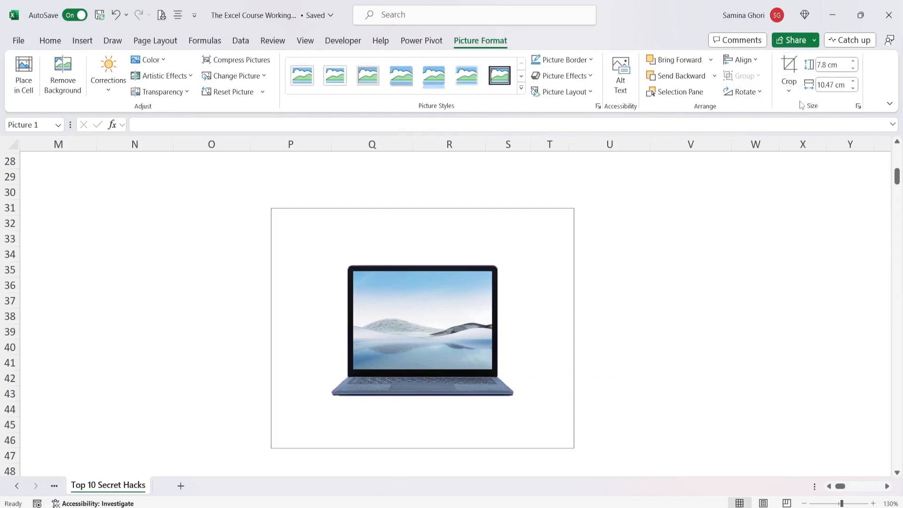
click(800, 84)
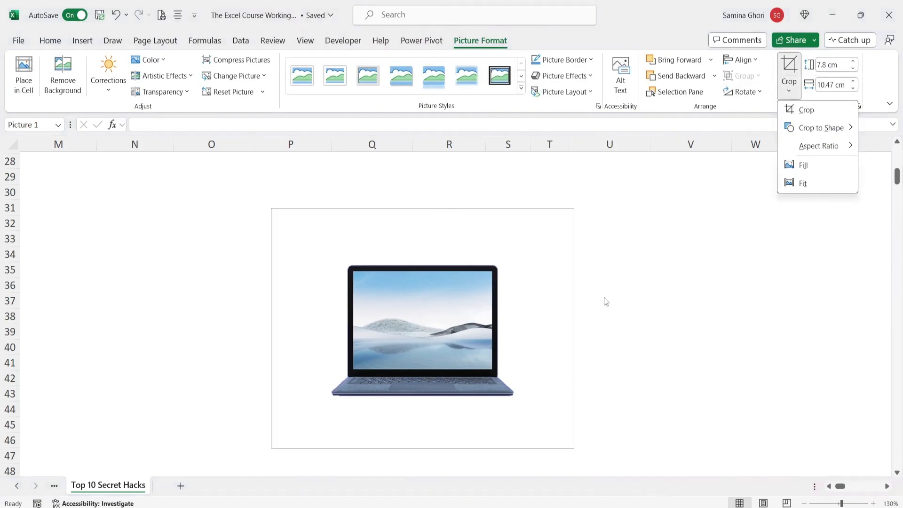
click(623, 277)
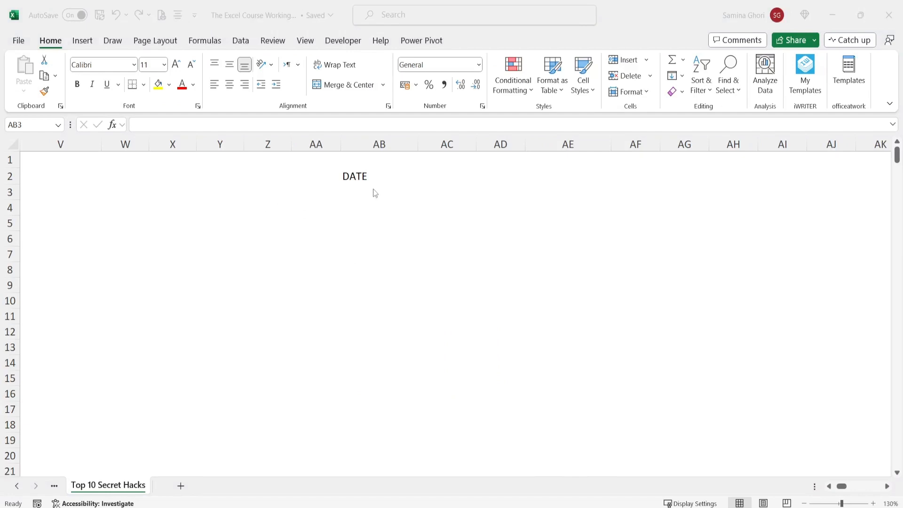
Step: Enter the date 01/01/2023 in AB3 below the DATE heading
click(374, 189)
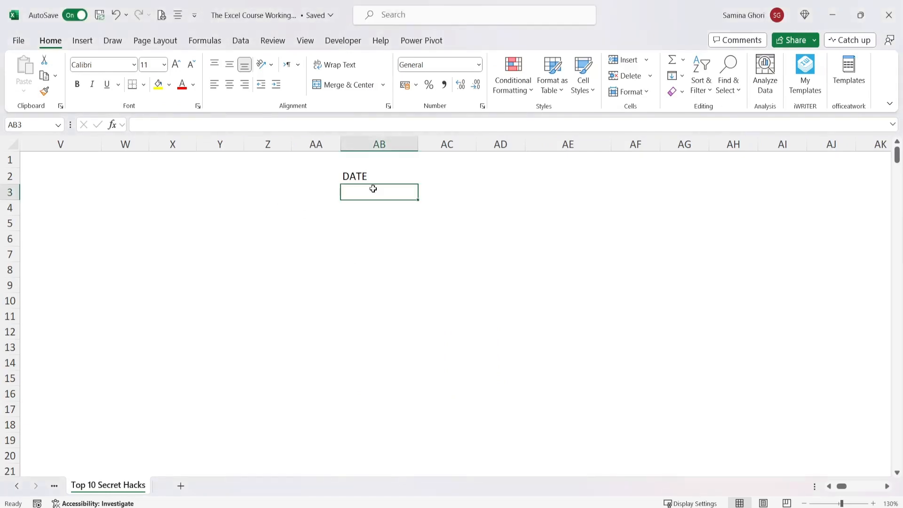
text(01)
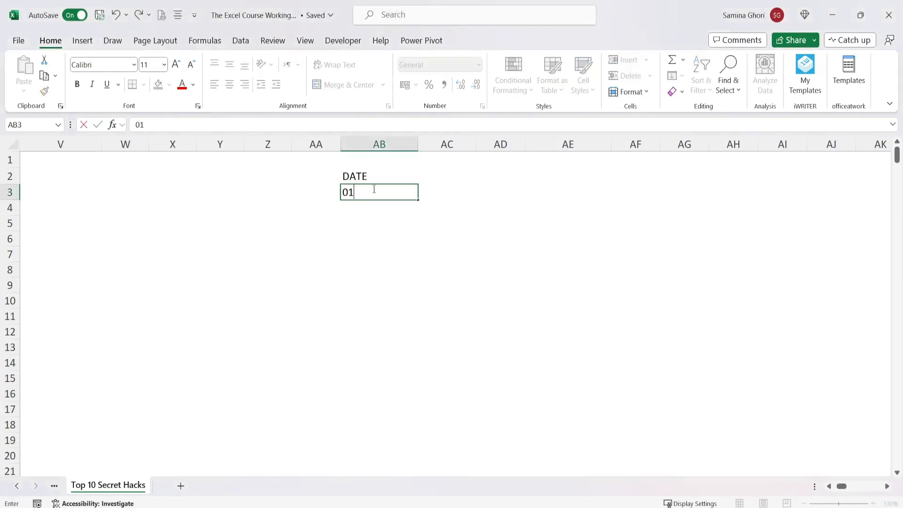
text(/01/2023)
key(Return)
Step: Try filling the daily dates down from AB3 to AB18 and undo the fill
click(370, 189)
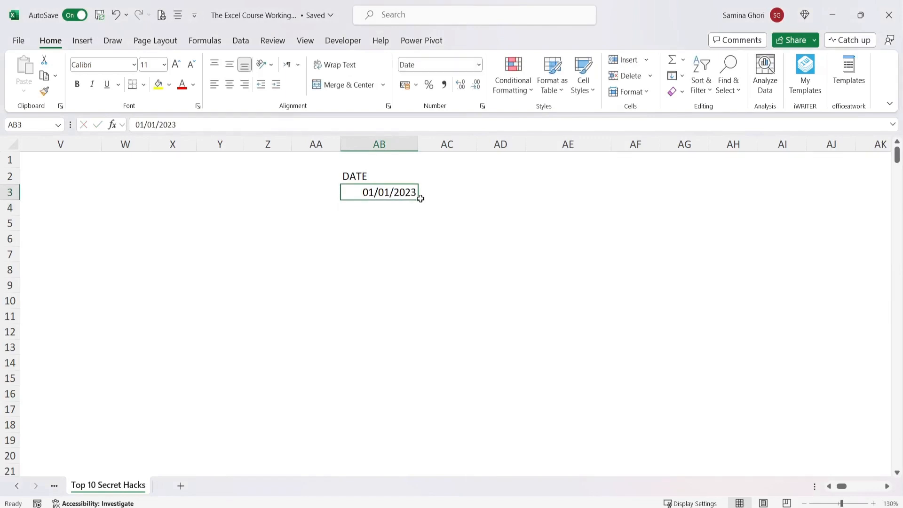
drag(418, 205, 397, 430)
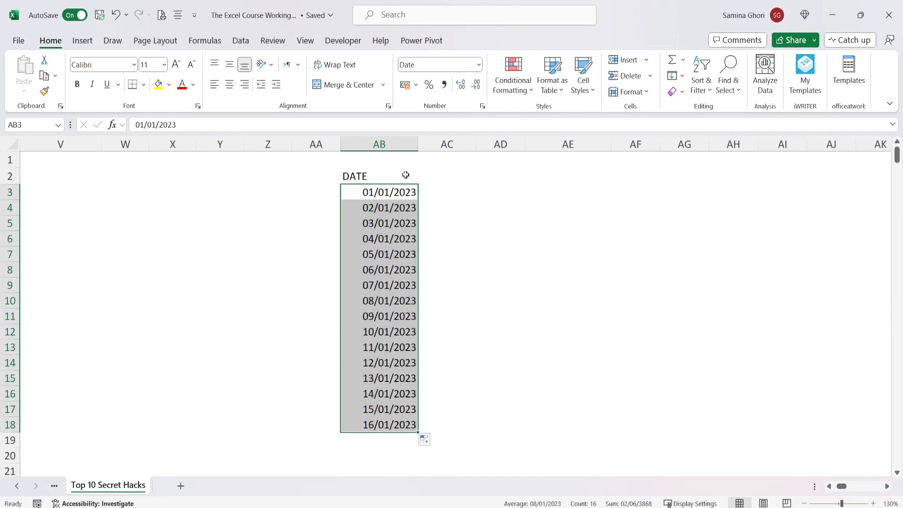
key(ctrl+z)
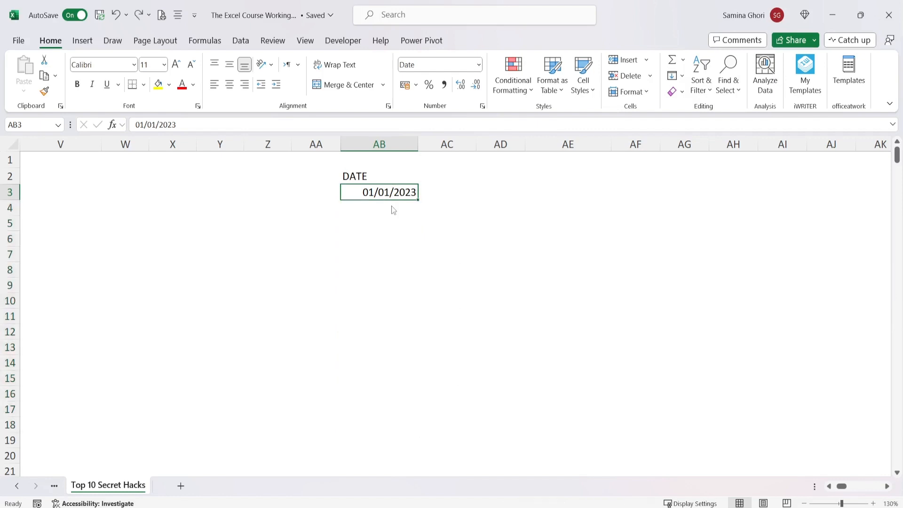
Step: Fill column AB from AB3 with a daily date series in columns, using step value 1 and ending at 31/12/2023
click(681, 77)
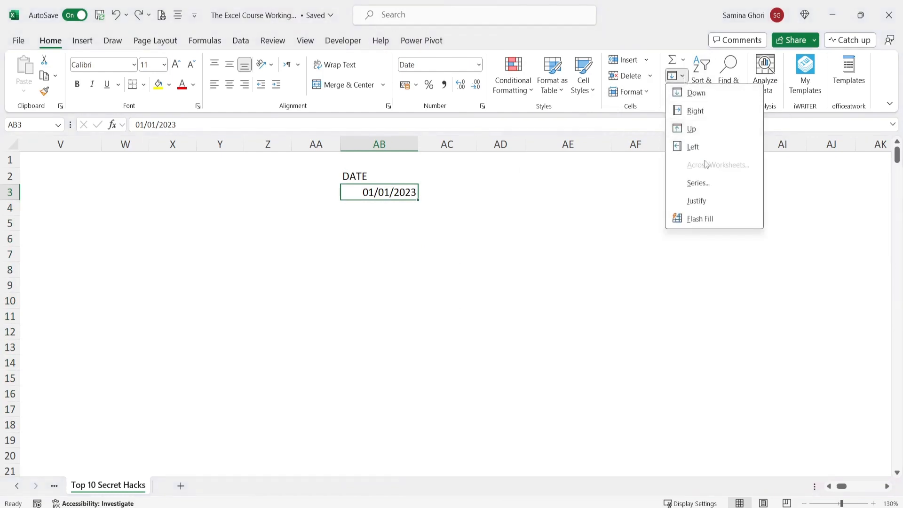
click(697, 183)
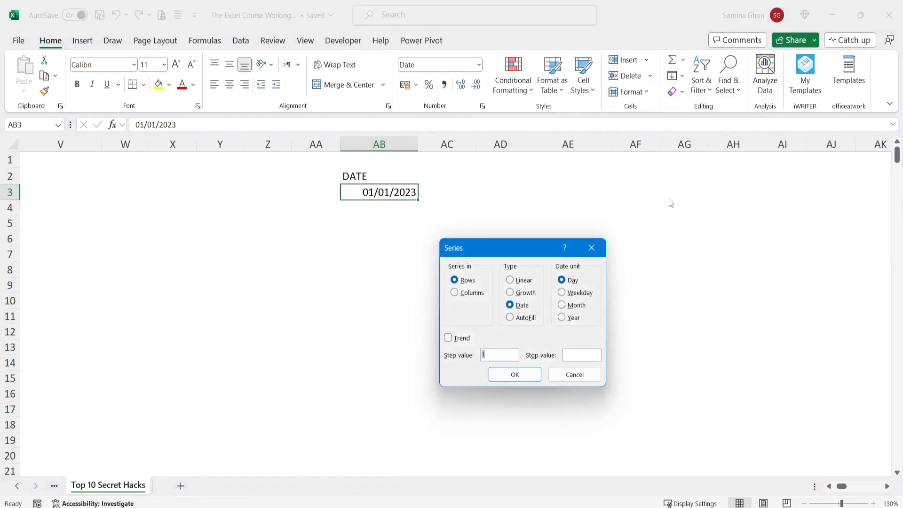
click(456, 294)
click(580, 354)
click(512, 375)
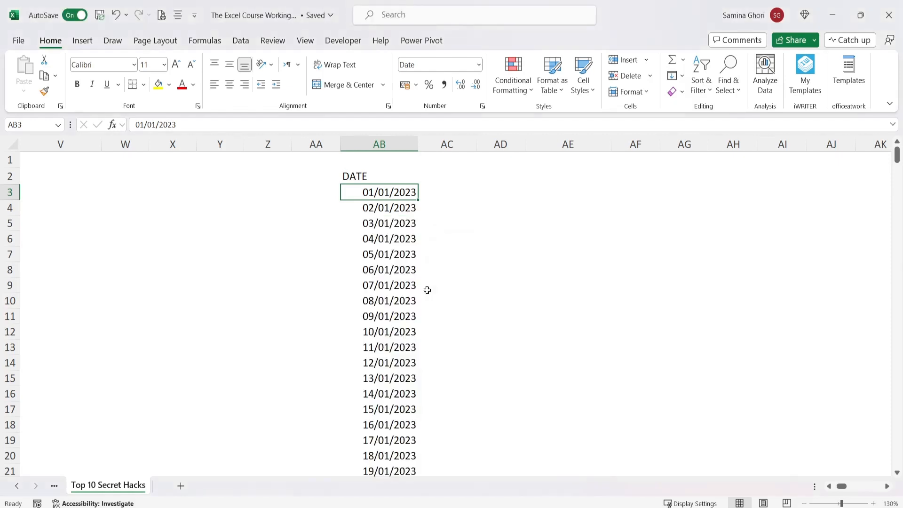
click(388, 219)
key(ctrl+Down)
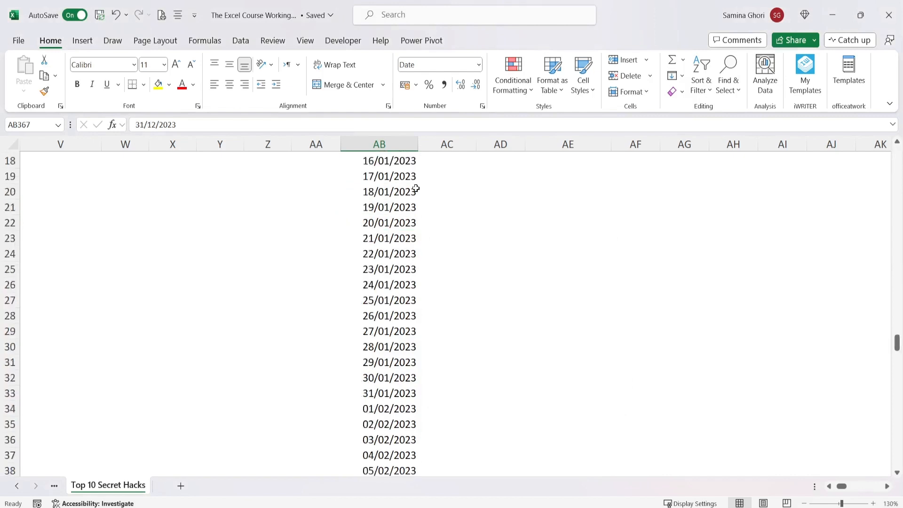
scroll(413, 254, down, 1)
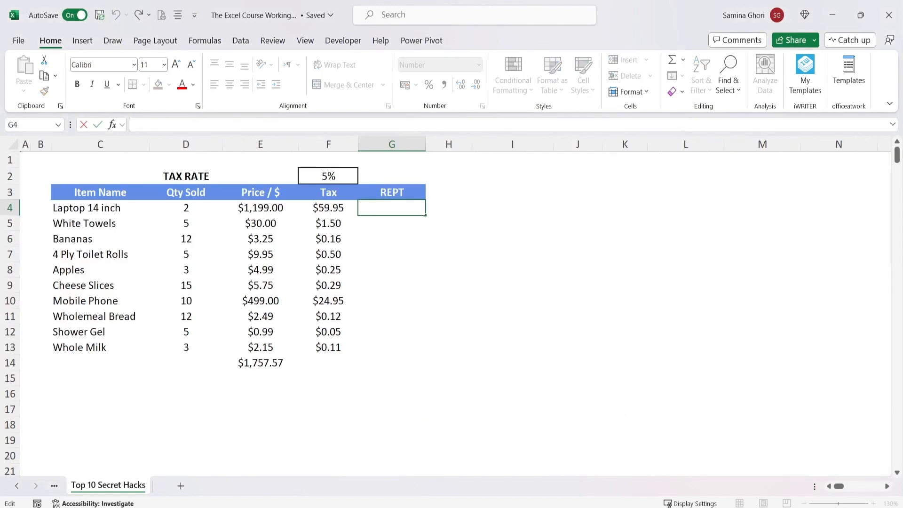
Step: Enter the formula =REPT("|",D4) in G4 to repeat a vertical bar for the laptop's quantity sold
text(=REPT)
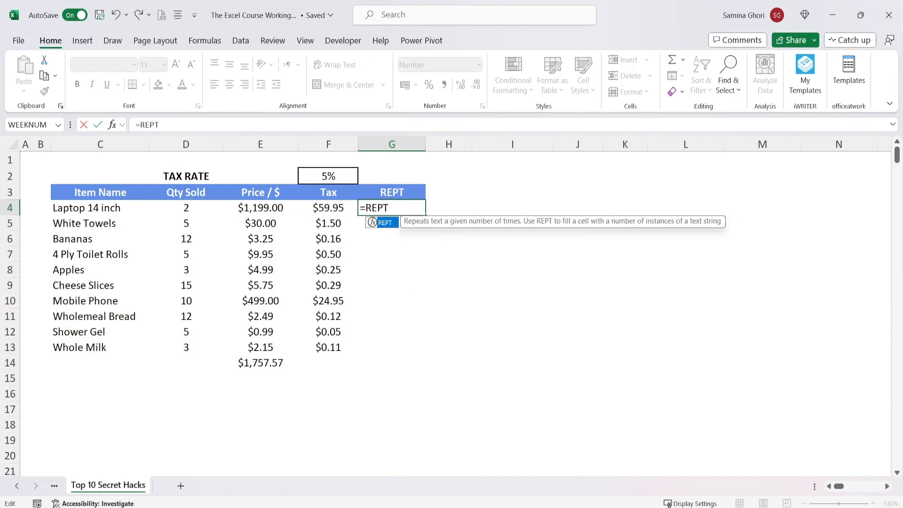
key(Escape)
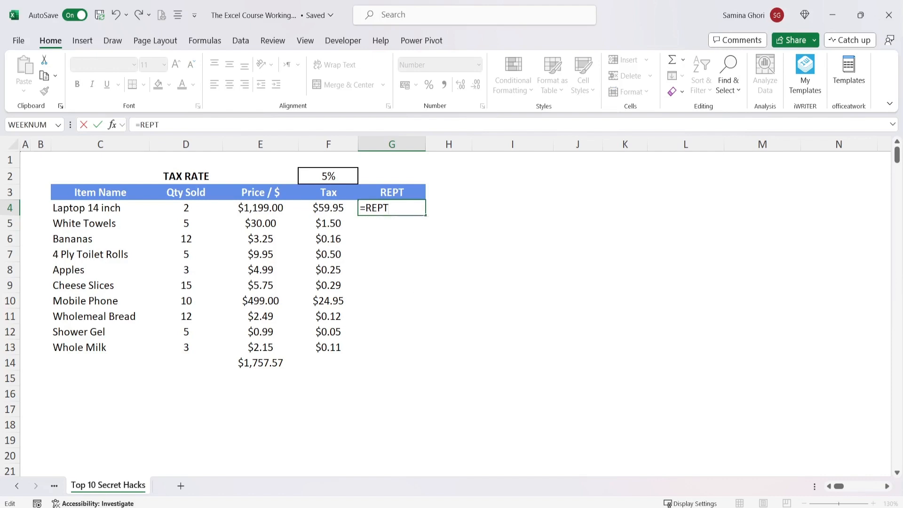
text(()
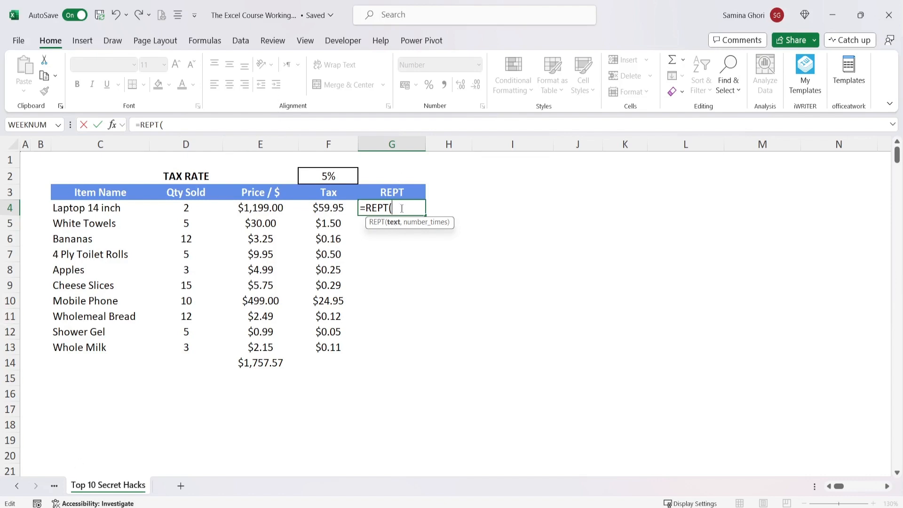
text("")
text(|)
text(",)
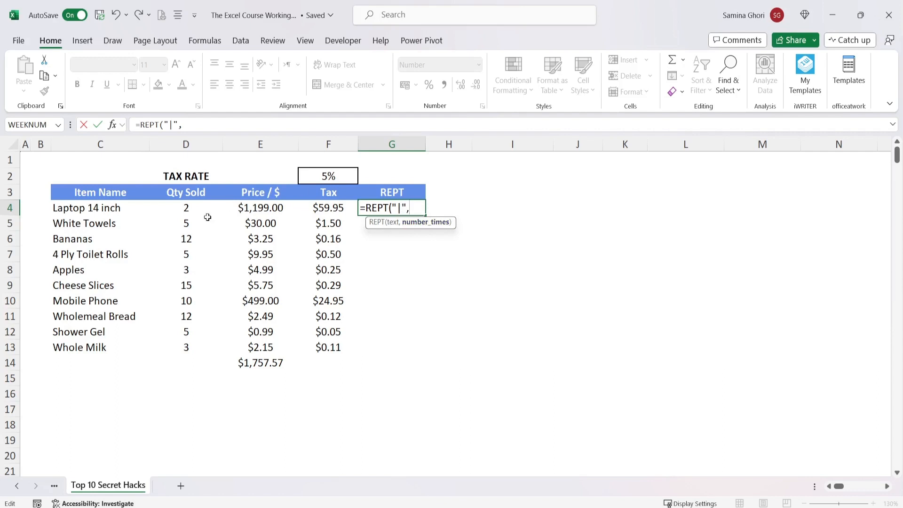
click(190, 209)
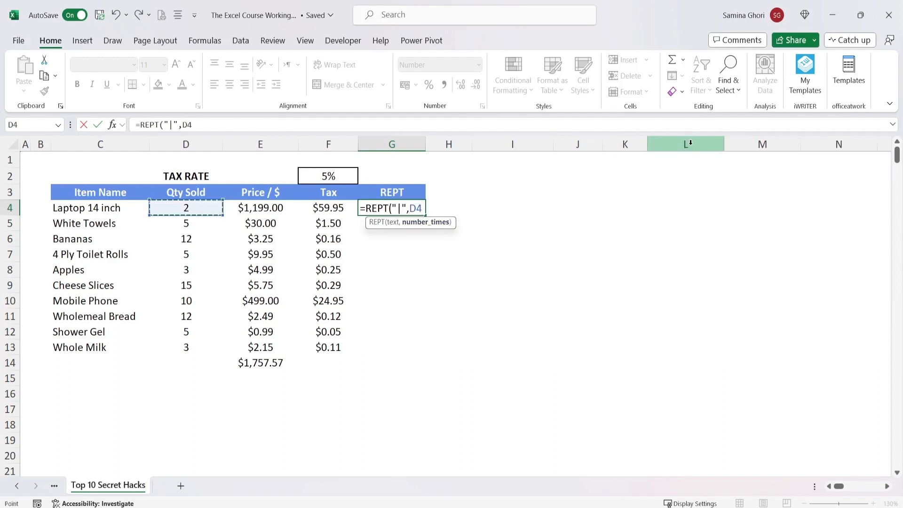
text())
key(Return)
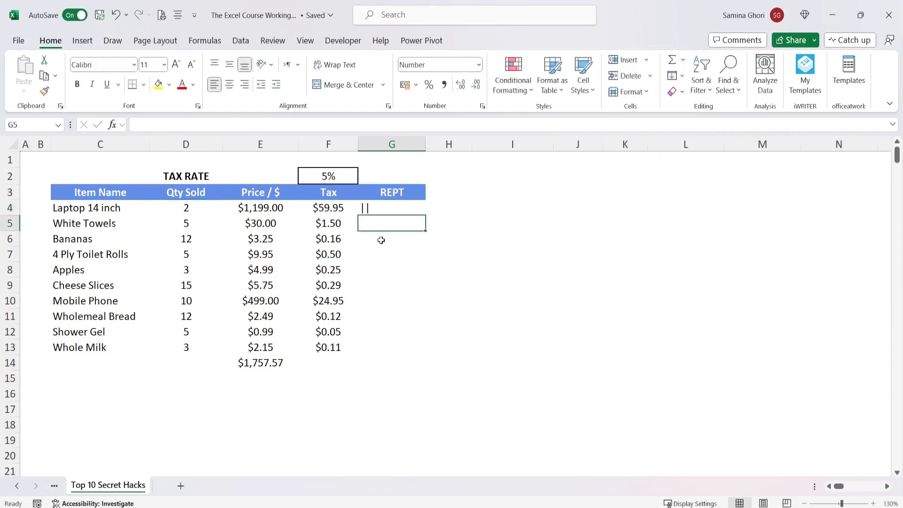
Step: Fill the REPT formula from G4 down to G13 and widen column G to fit the longest bar
click(403, 211)
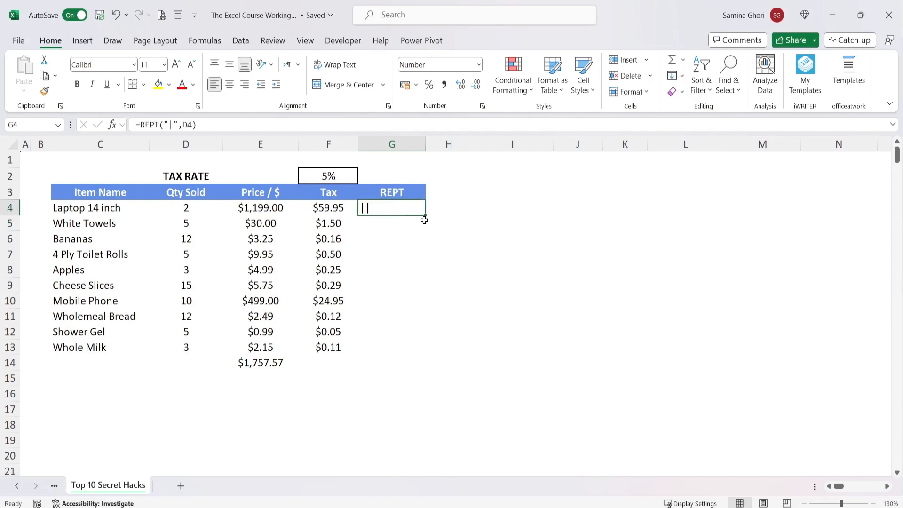
drag(424, 220, 393, 351)
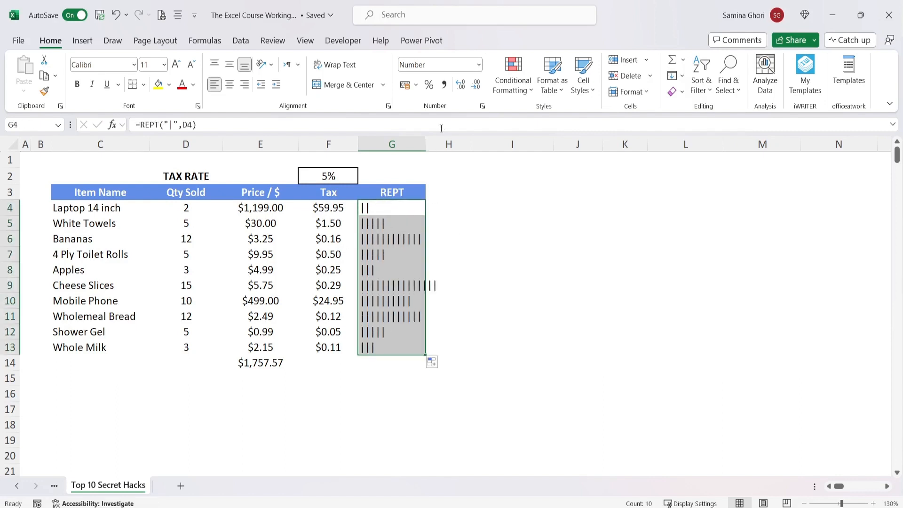
drag(426, 145, 441, 149)
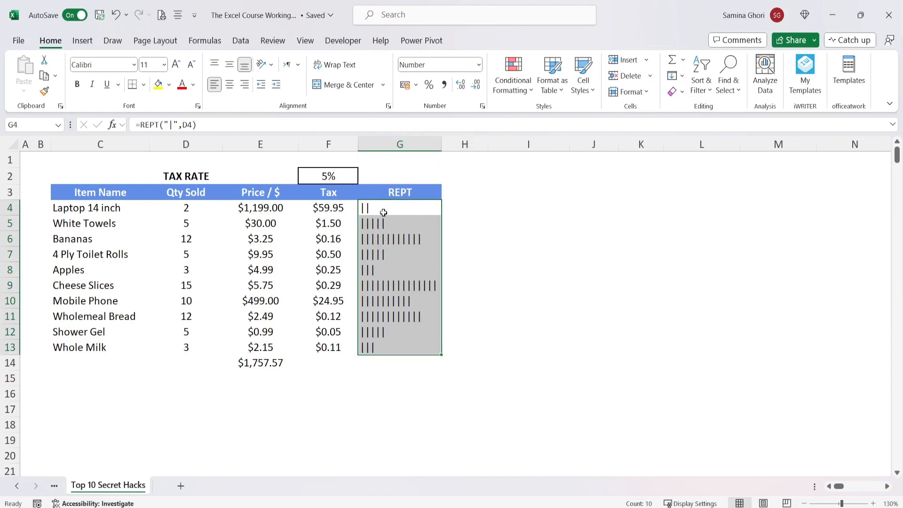
Step: Set the font of the REPT results in G4:G13 to Stencil
click(114, 65)
text(Stencil)
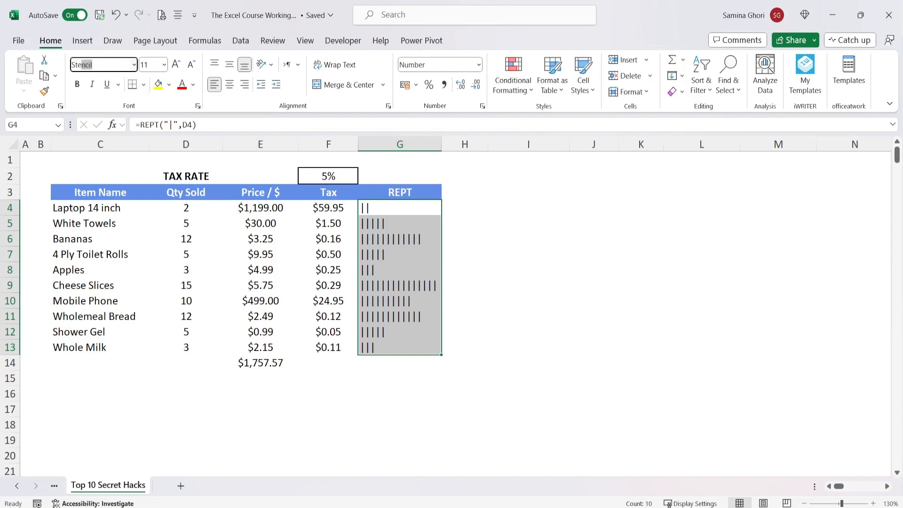
key(Return)
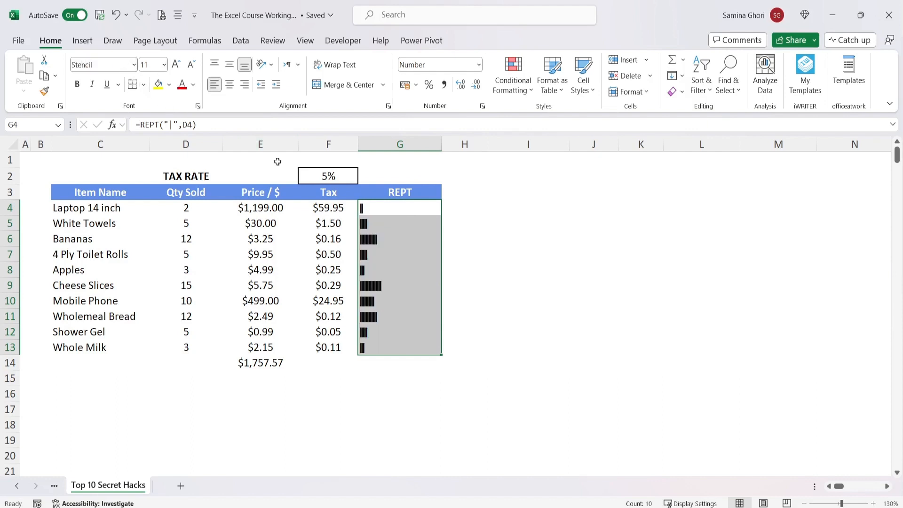
click(540, 211)
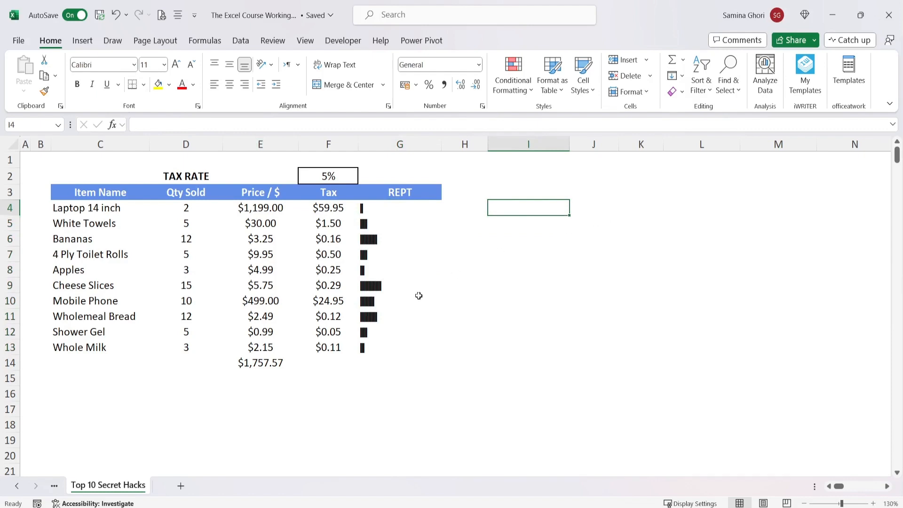
Step: Begin a SWITCH formula in E56 that evaluates the score in D56 and returns "Excellent" for "A"
double_click(506, 330)
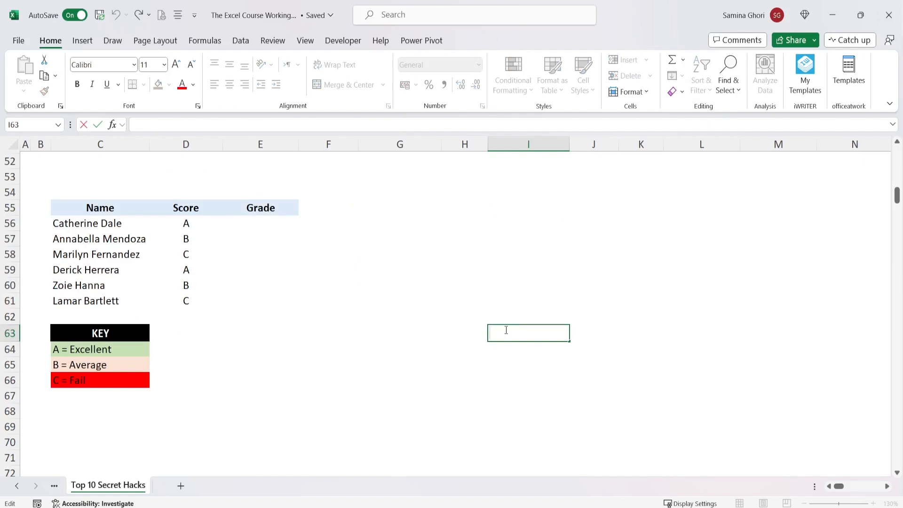
click(272, 228)
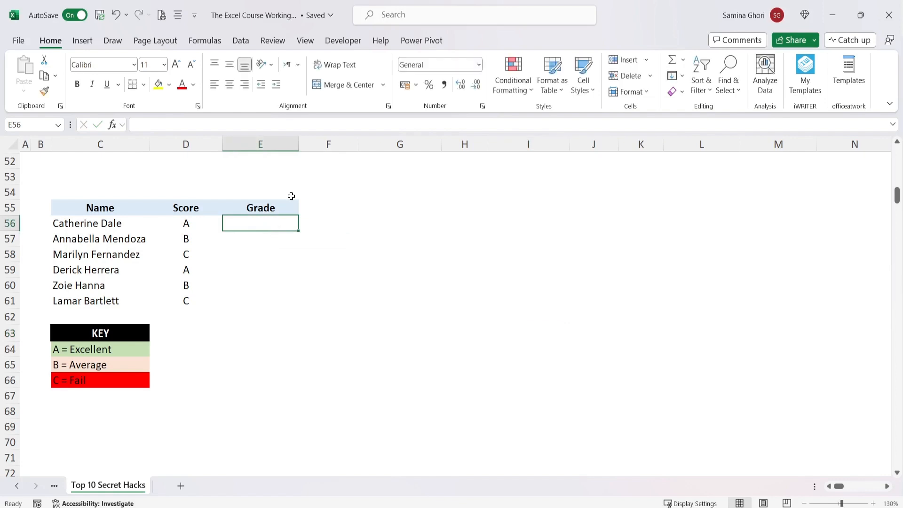
text(=SW)
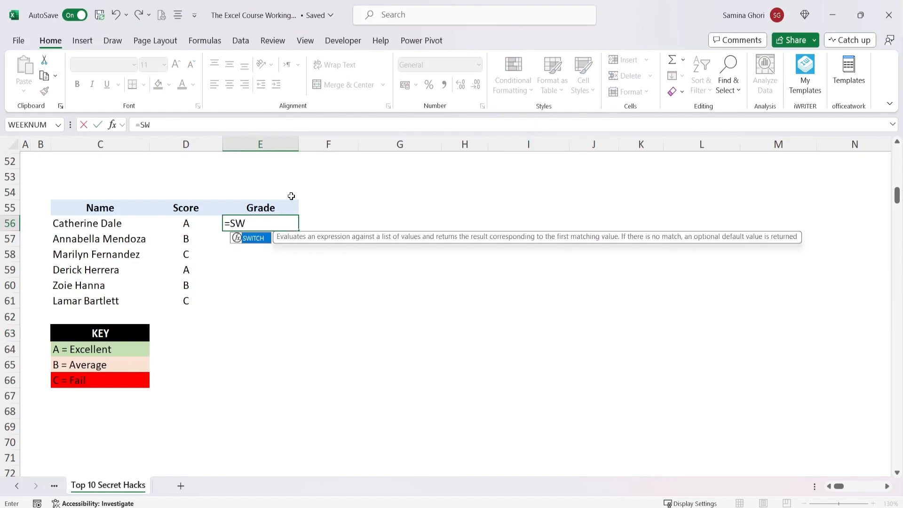
text(ITCH()
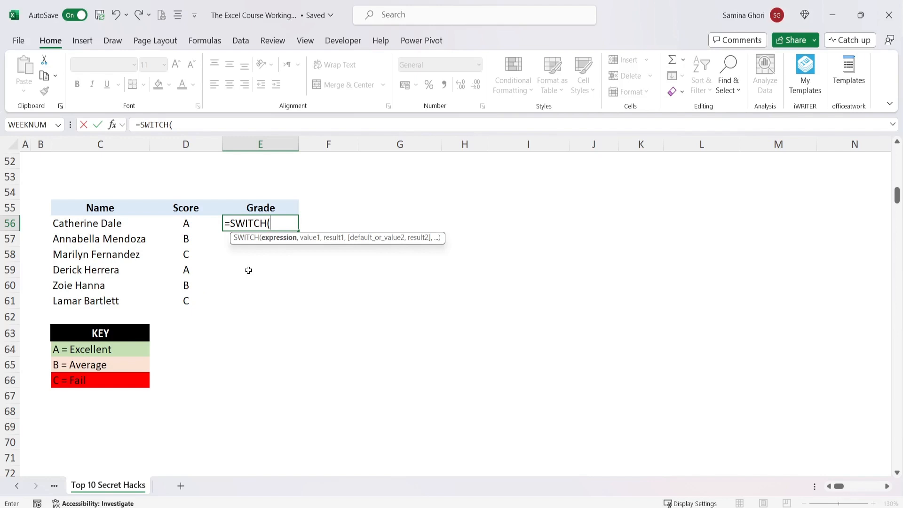
click(187, 225)
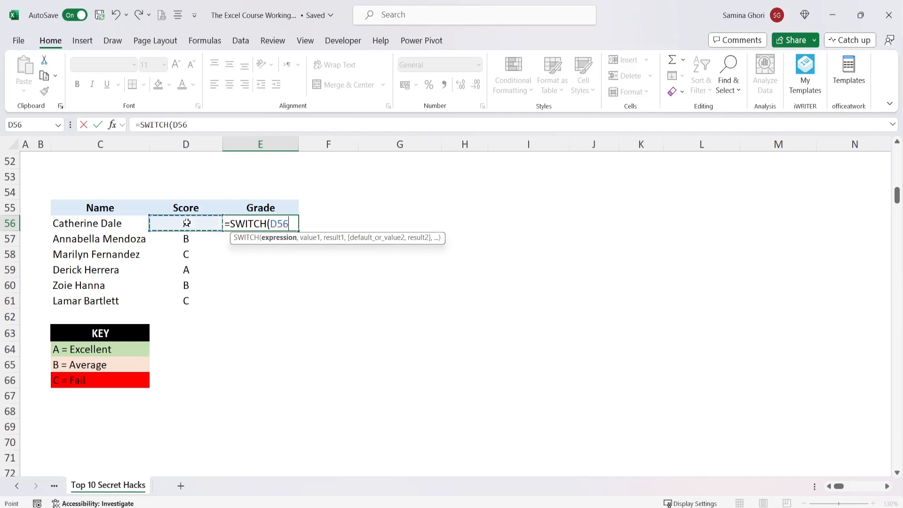
text(,)
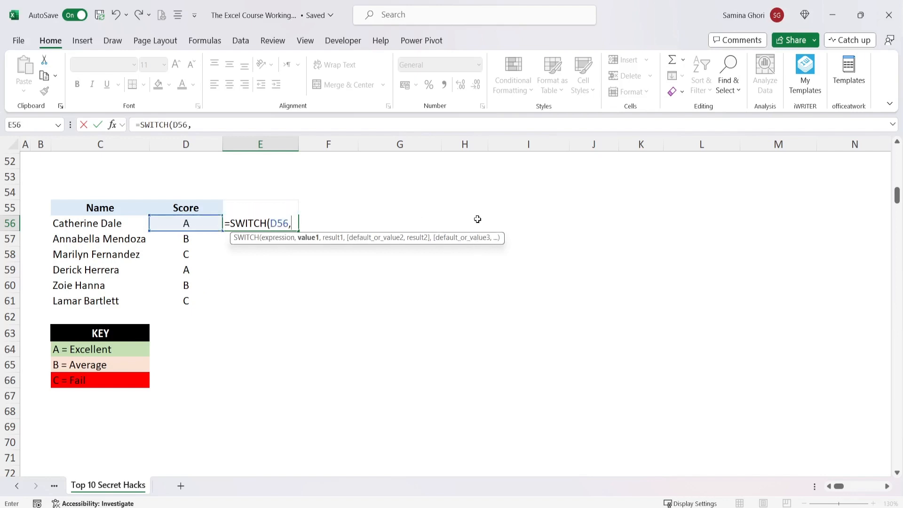
text("A",)
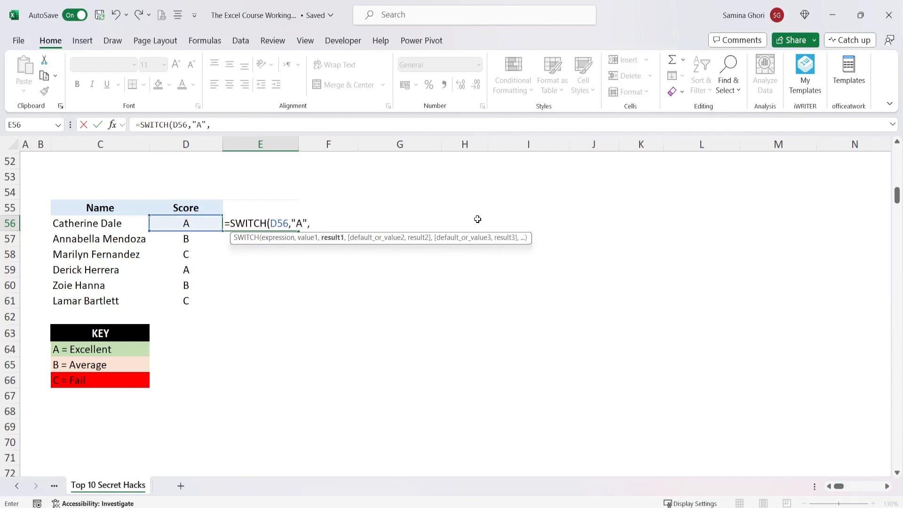
text("EXc)
key(BackSpace)
key(BackSpace)
text(xcellent",)
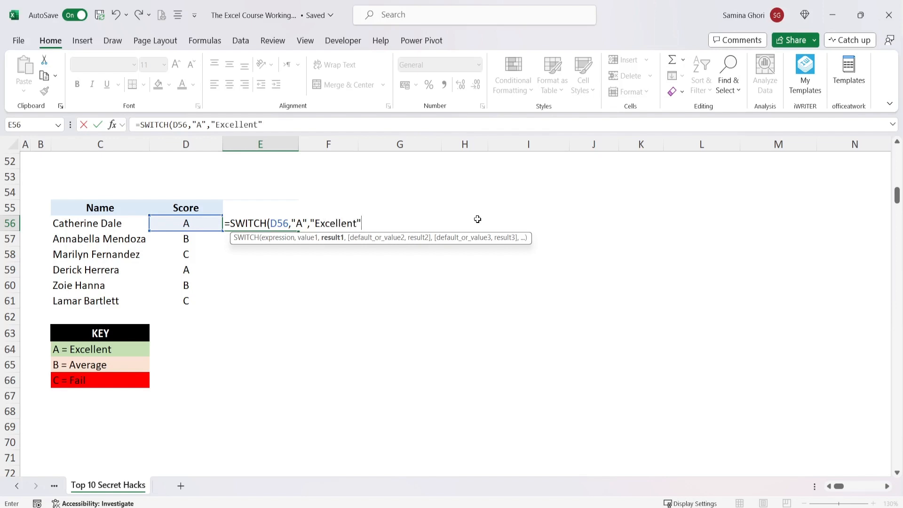
Step: Complete the SWITCH formula in E56 with "Average" for "B" and "Fail" for "C"
text(")
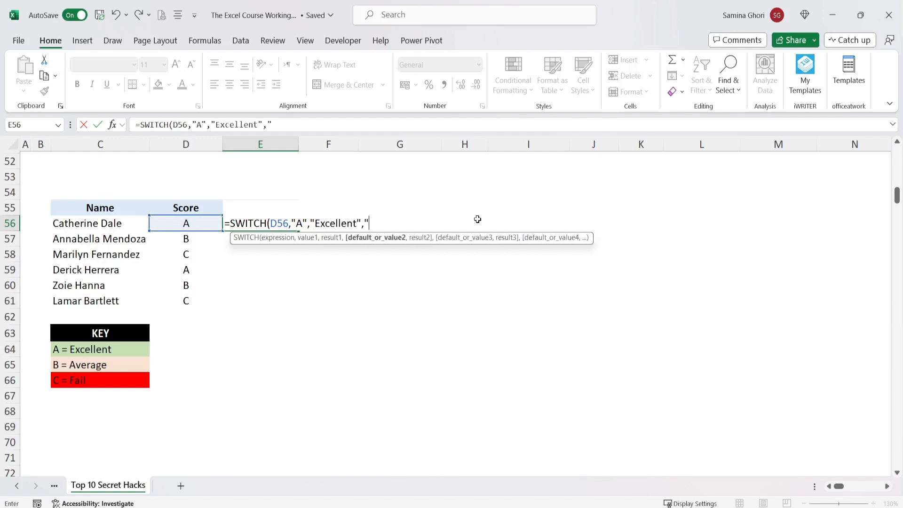
text(B",")
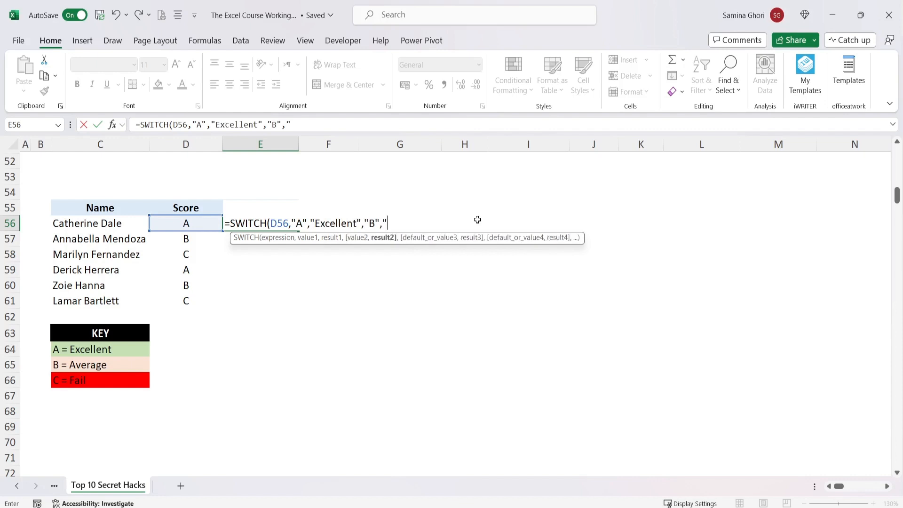
text(Average",)
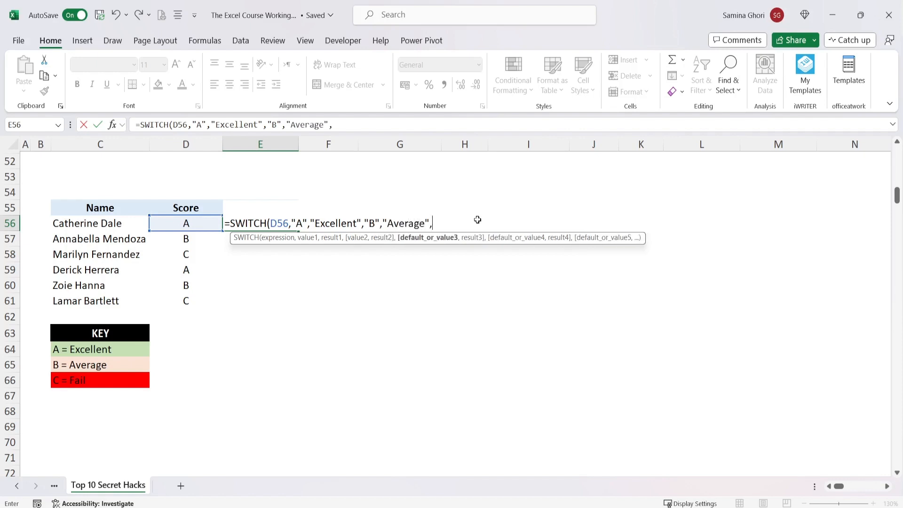
text("C",)
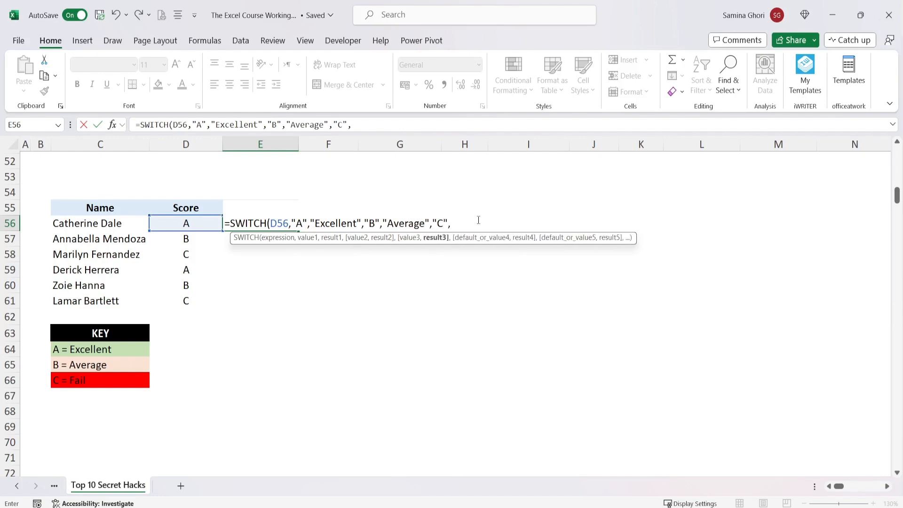
text("Fail"))
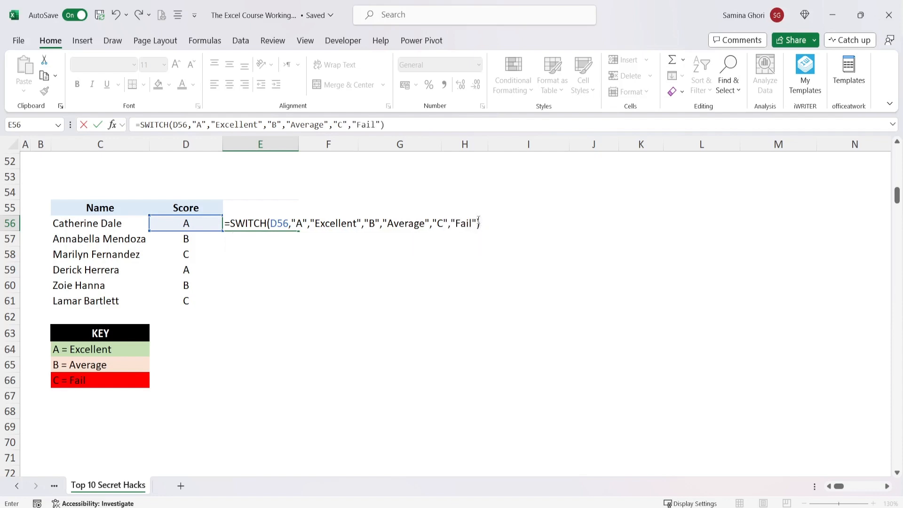
key(Return)
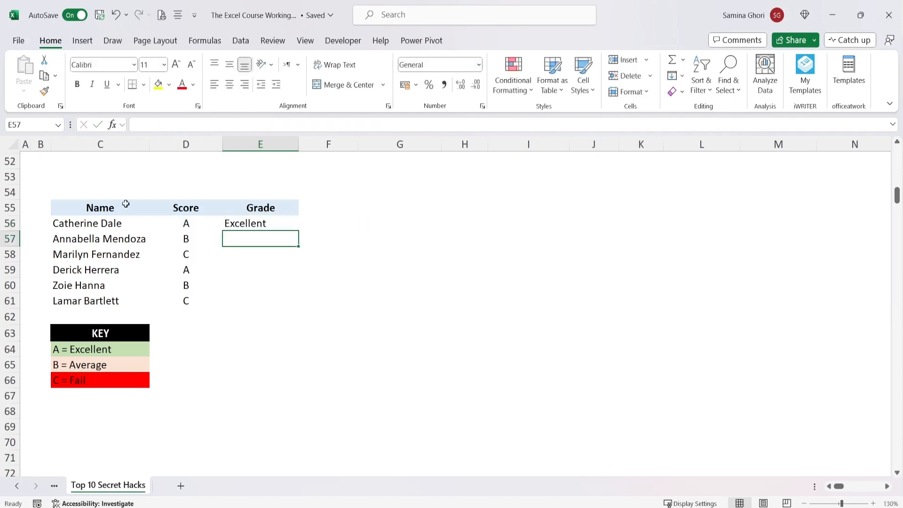
Step: Fill the SWITCH formula from E56 down to E61 and check several of the copied formulas
click(277, 226)
drag(298, 230, 297, 314)
click(251, 238)
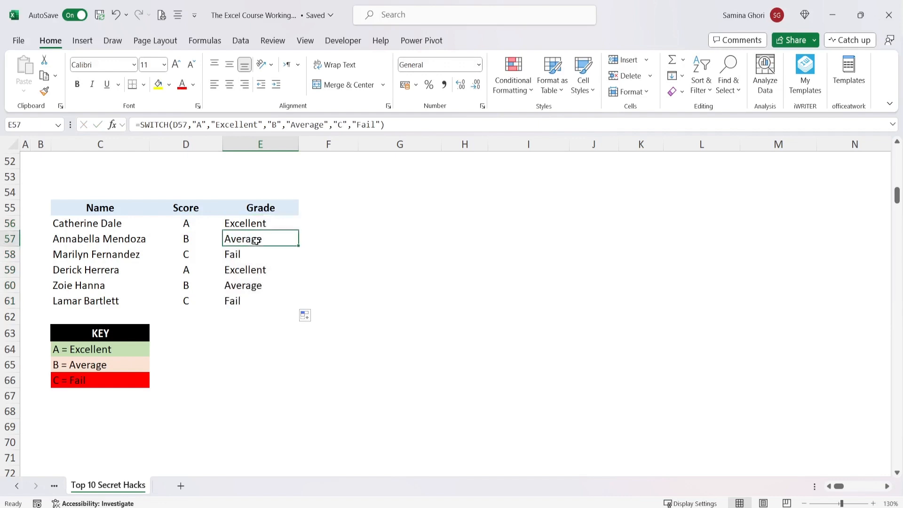
click(251, 270)
click(233, 298)
Step: Change the scores in D56, D57 and D58 to B, c and a to test the grade formulas
click(192, 222)
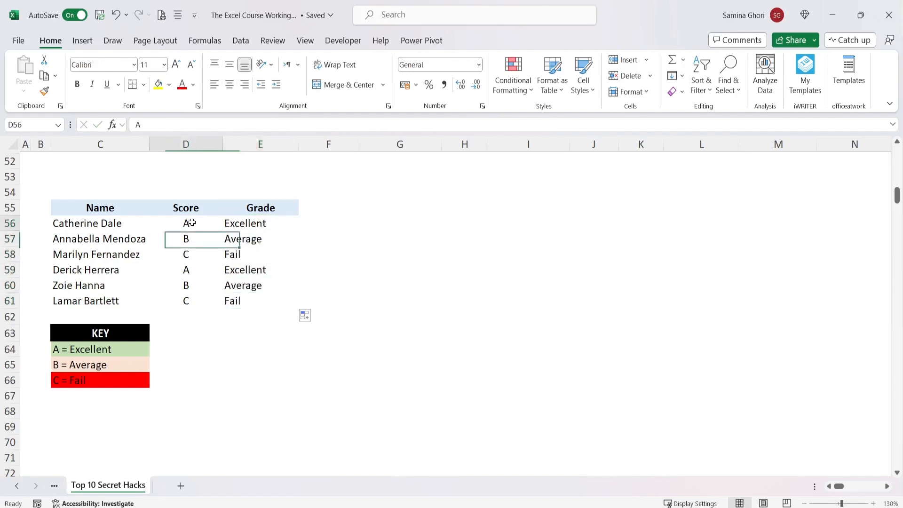
text(B)
key(Return)
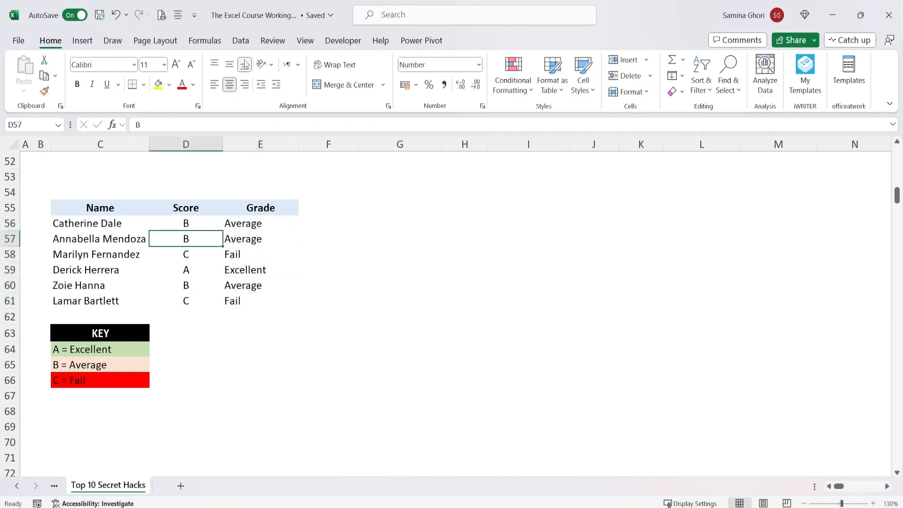
text(c)
key(Return)
key(Up)
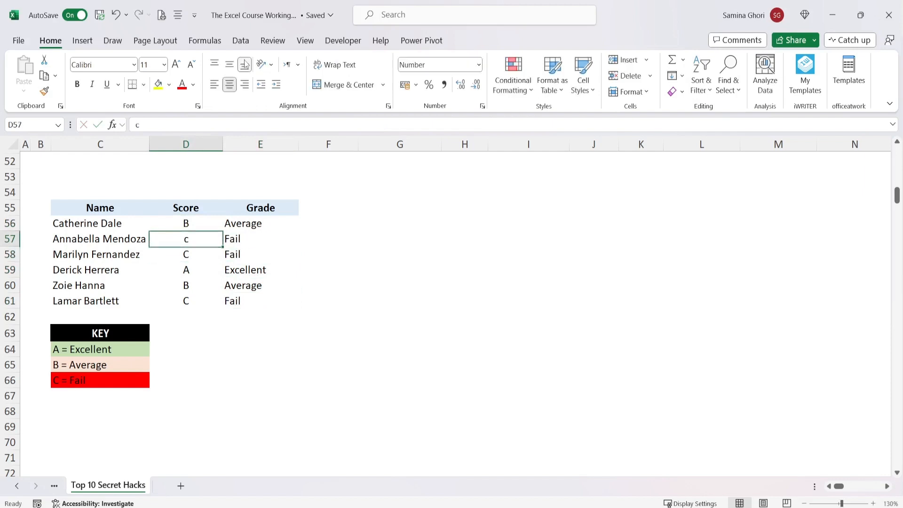
key(Down)
text(a)
key(Return)
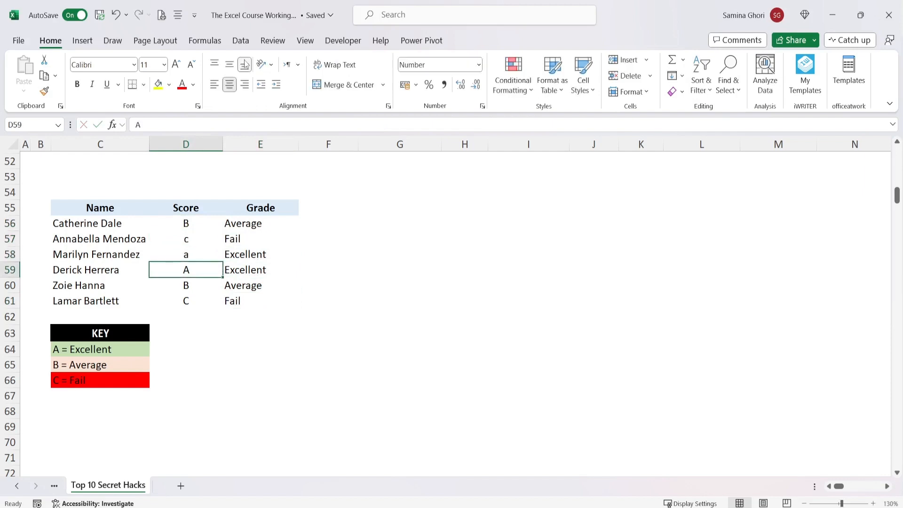